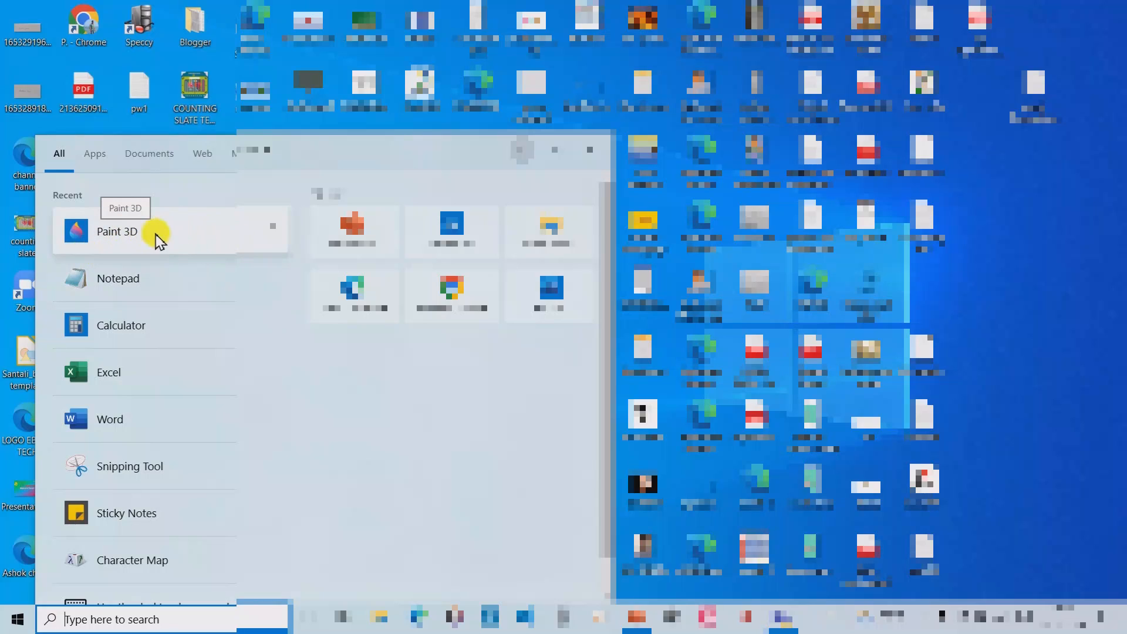
Step: Start Paint 3D and create a new blank project
left_click(191, 243)
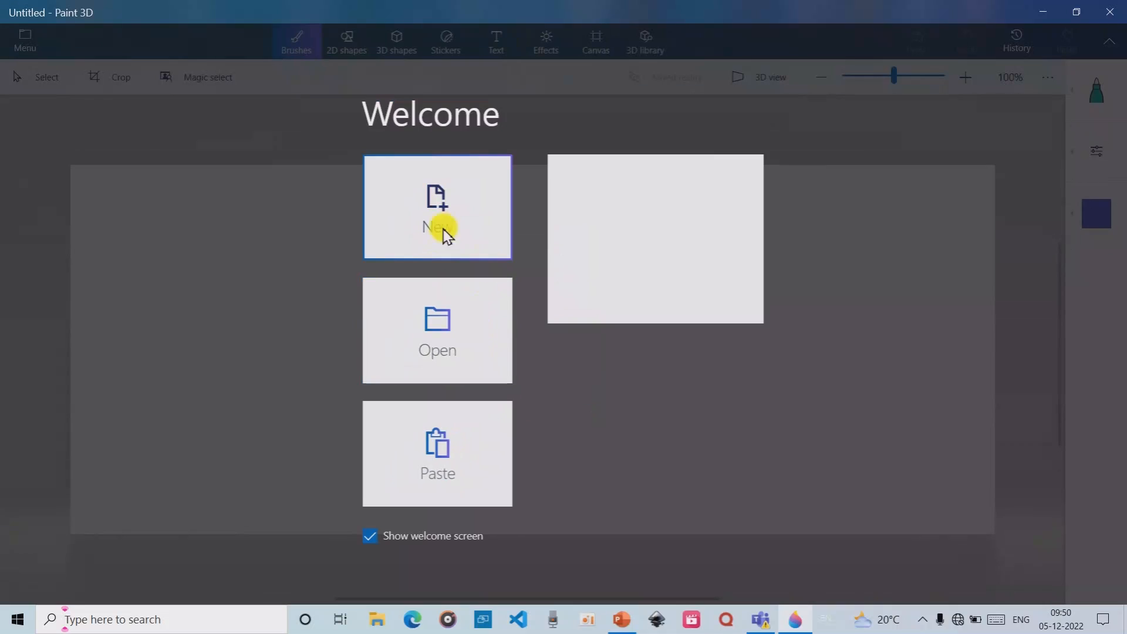
left_click(438, 221)
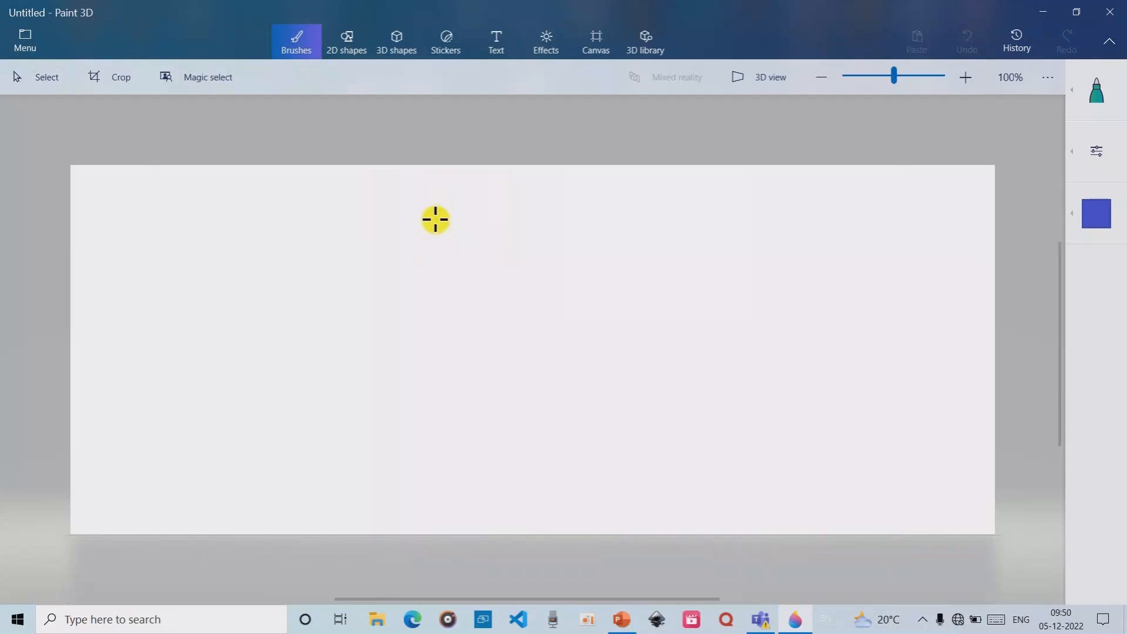
Step: Bring up the canvas options and narrow the canvas to a roughly square shape
left_click(1046, 77)
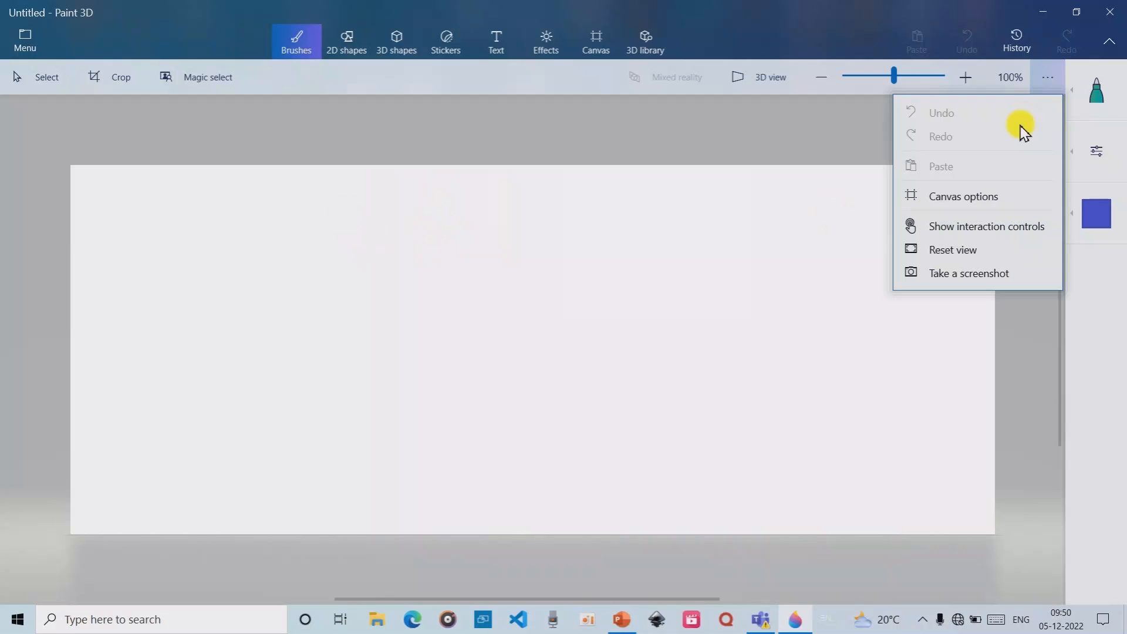
left_click(1005, 202)
left_click_drag(996, 354, 460, 352)
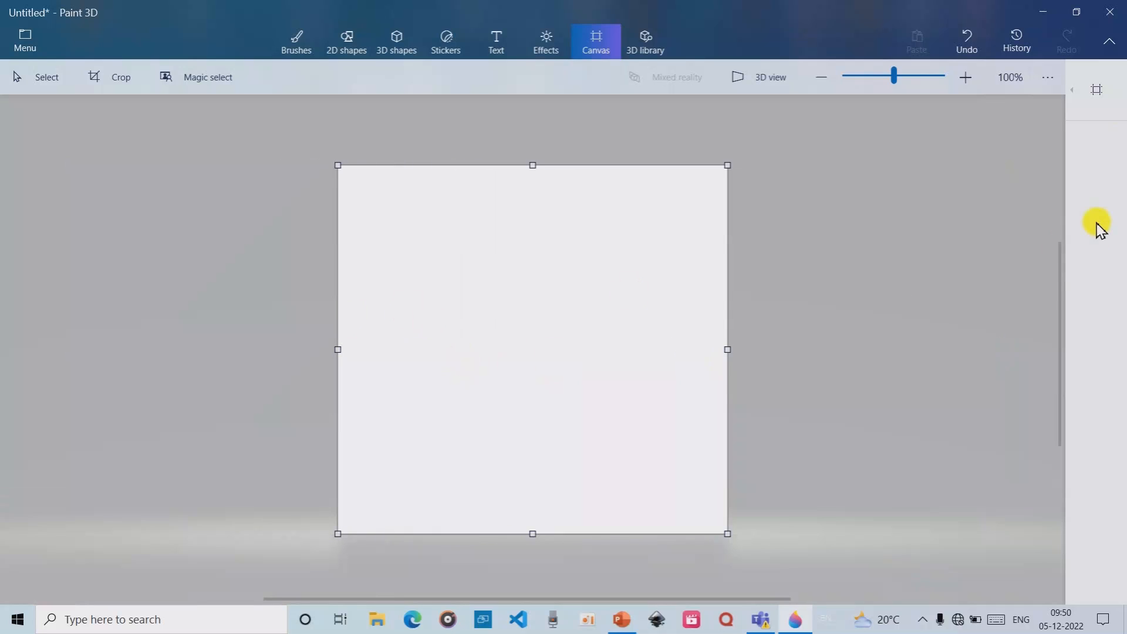
Step: Unlock the canvas aspect ratio and set the canvas width to 1080 px
left_click(1078, 95)
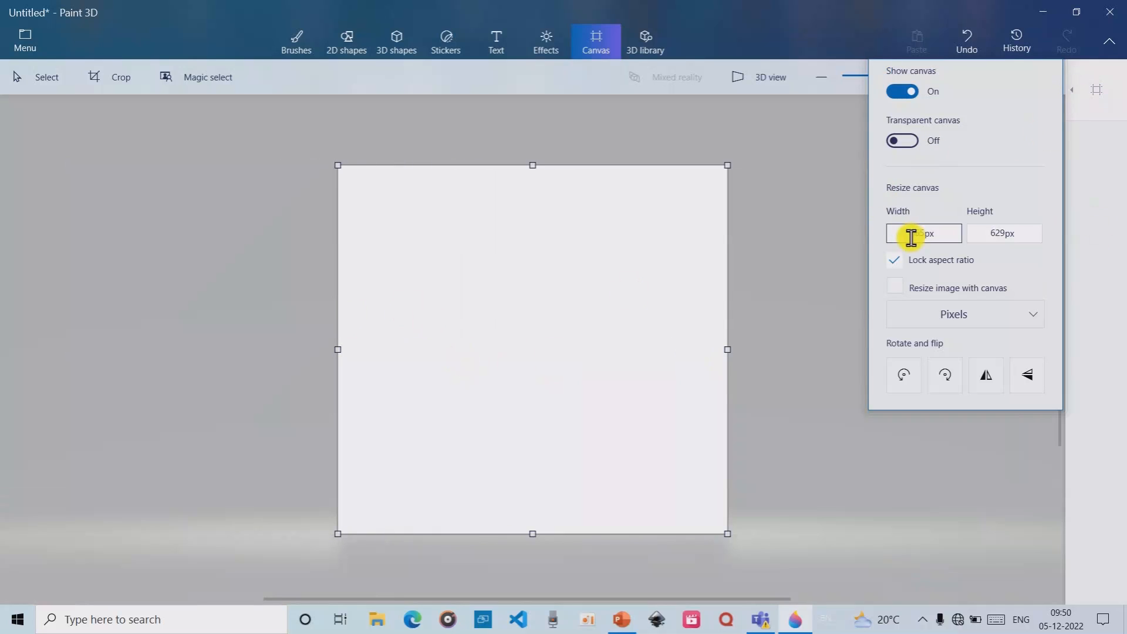
left_click(895, 260)
left_click(923, 233)
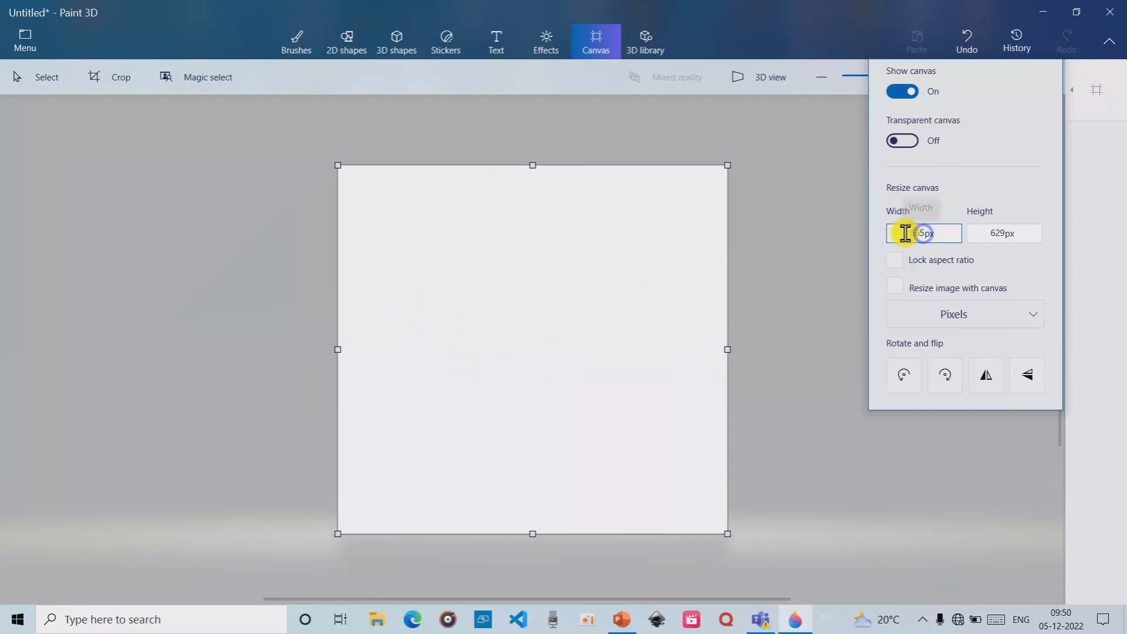
double_click(924, 233)
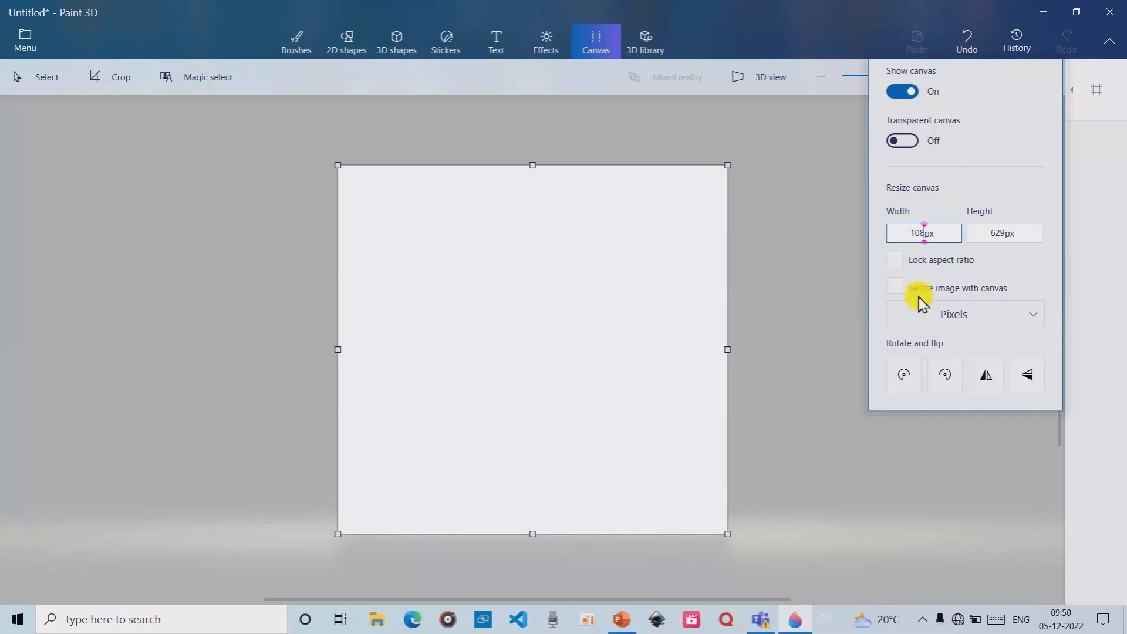
type("1080")
Step: Set the canvas height to 1090 px and lock the aspect ratio again
left_click(997, 232)
double_click(1006, 232)
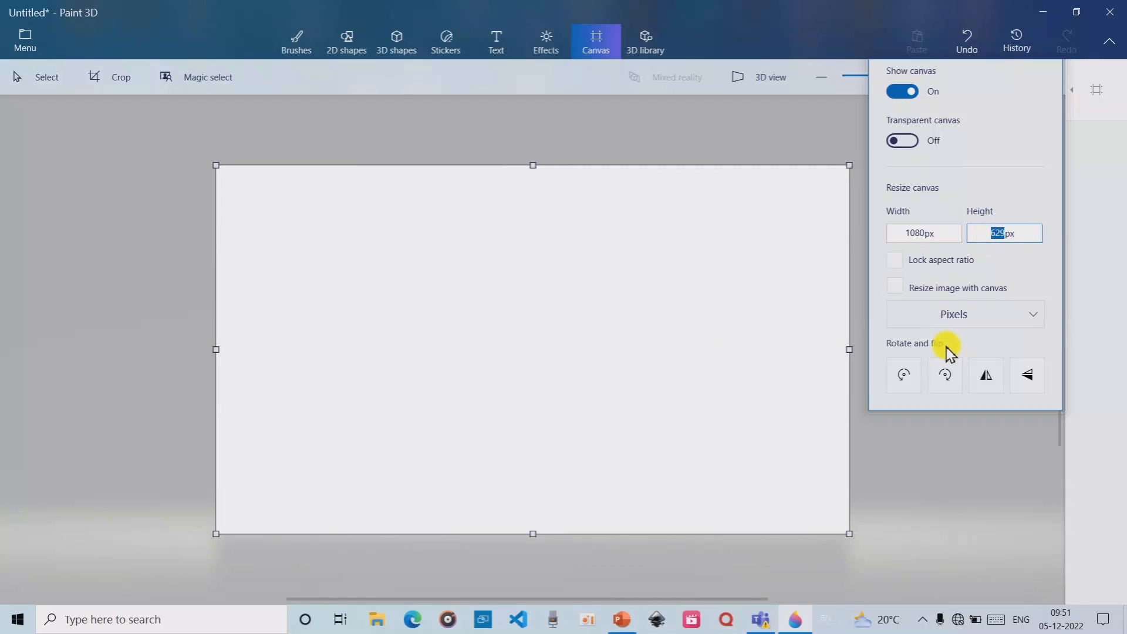
type("1090")
key("Return")
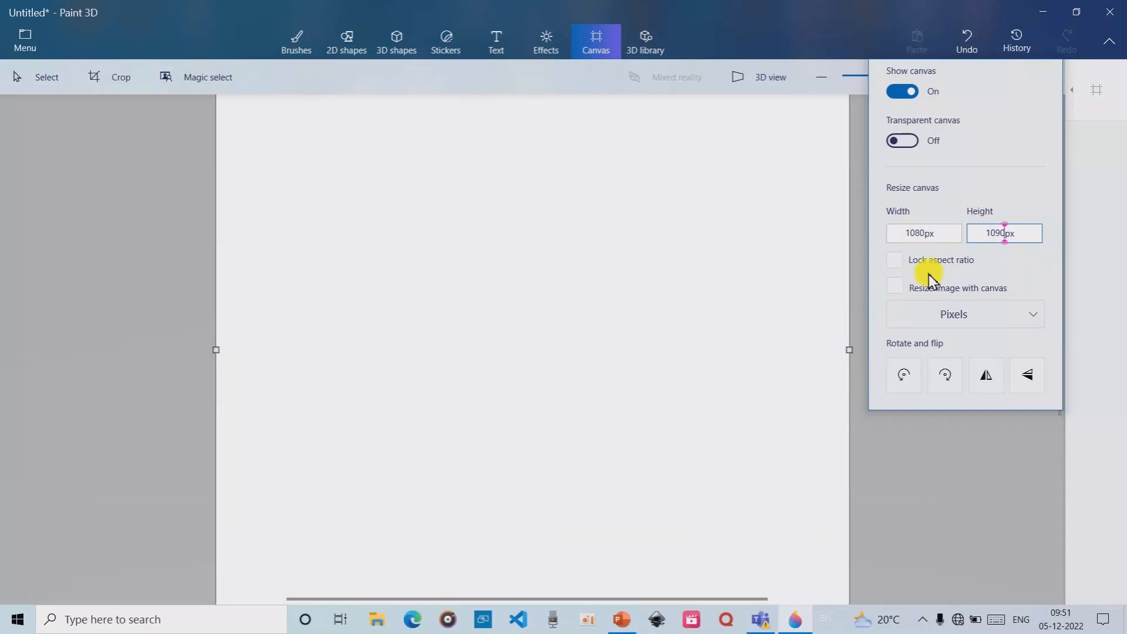
left_click(897, 262)
scroll(713, 356, "down", 5)
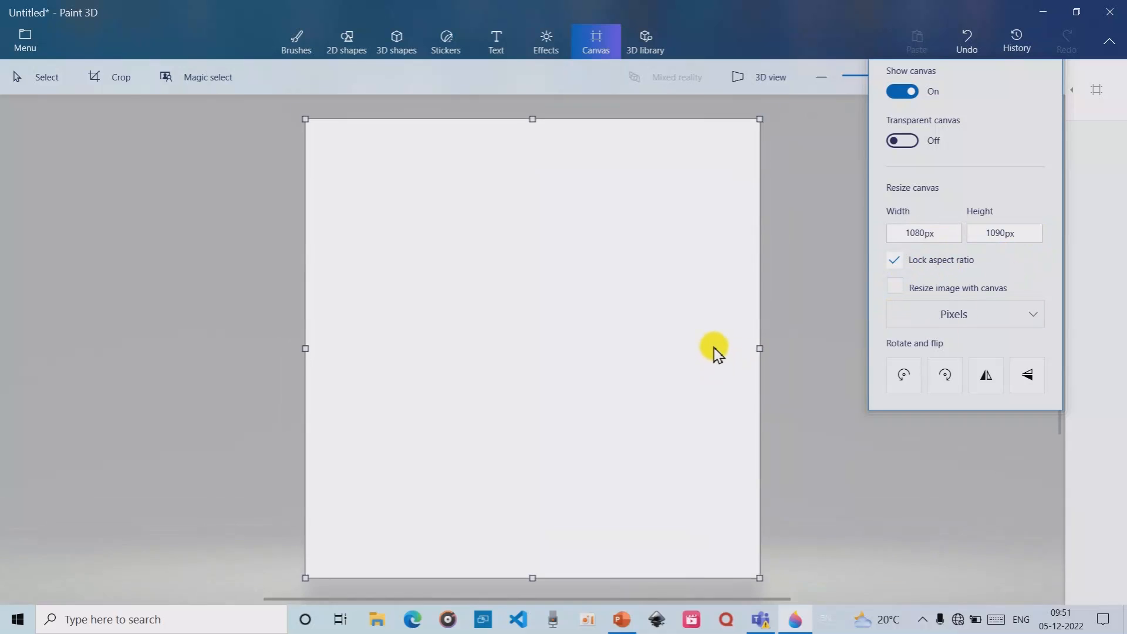
key("super")
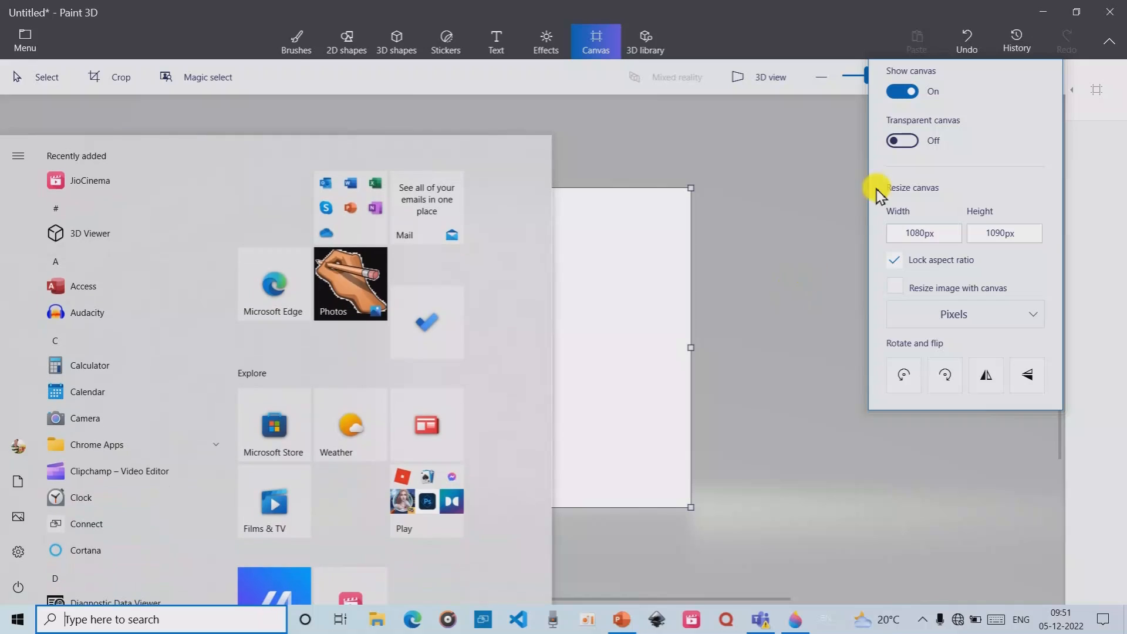
left_click(756, 122)
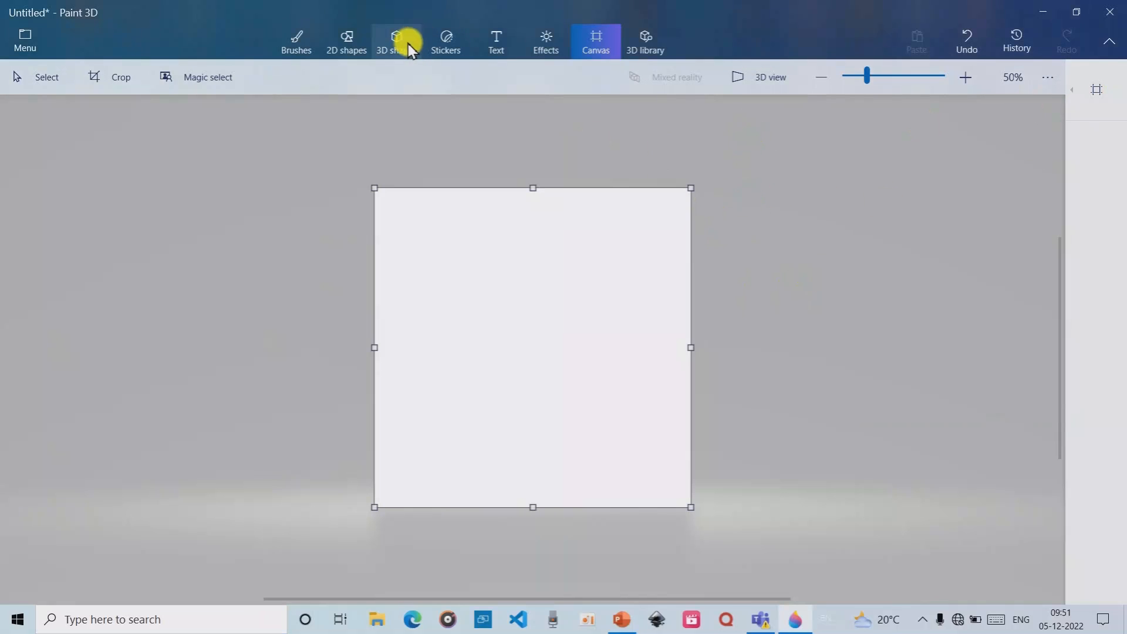
Step: Draw a wide, flat 2D rounded rectangle across the middle of the canvas
left_click(354, 41)
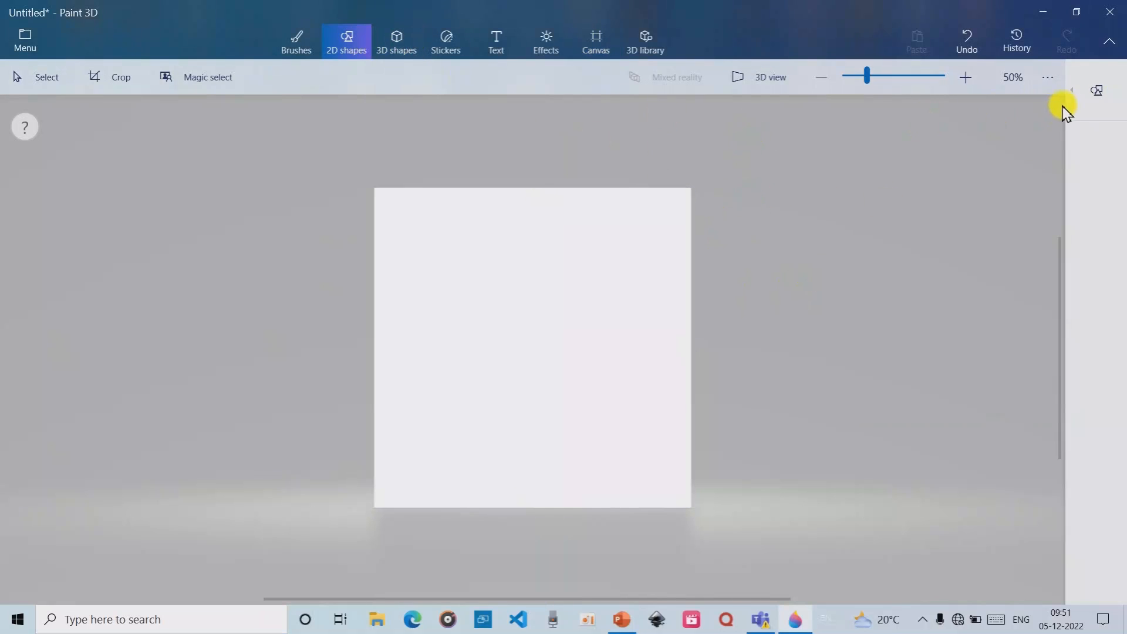
left_click(1074, 93)
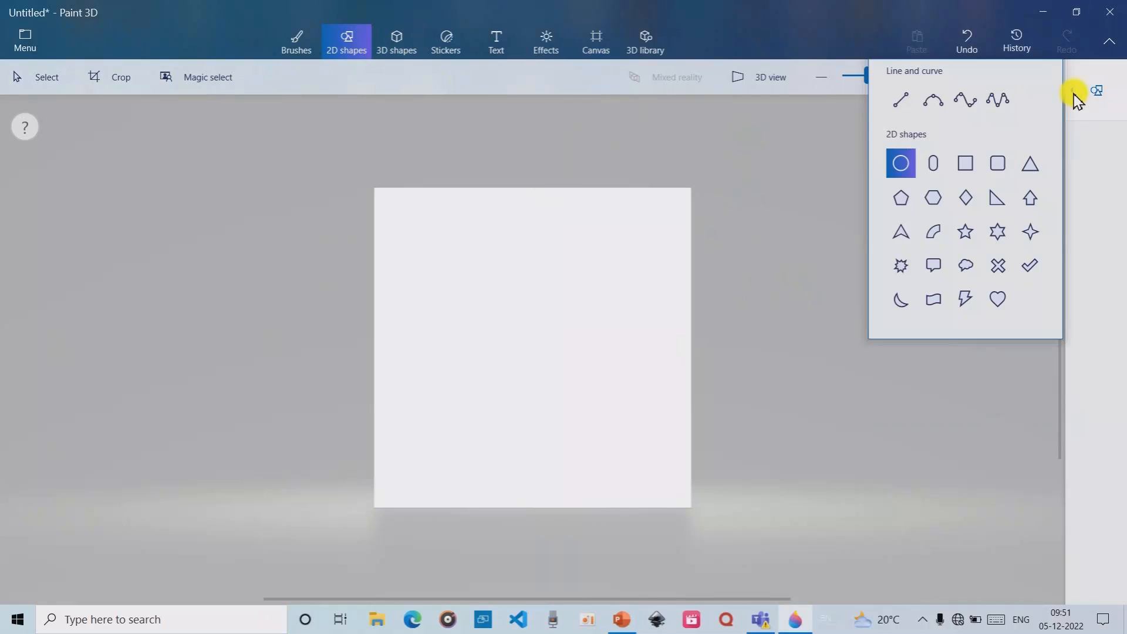
left_click(997, 165)
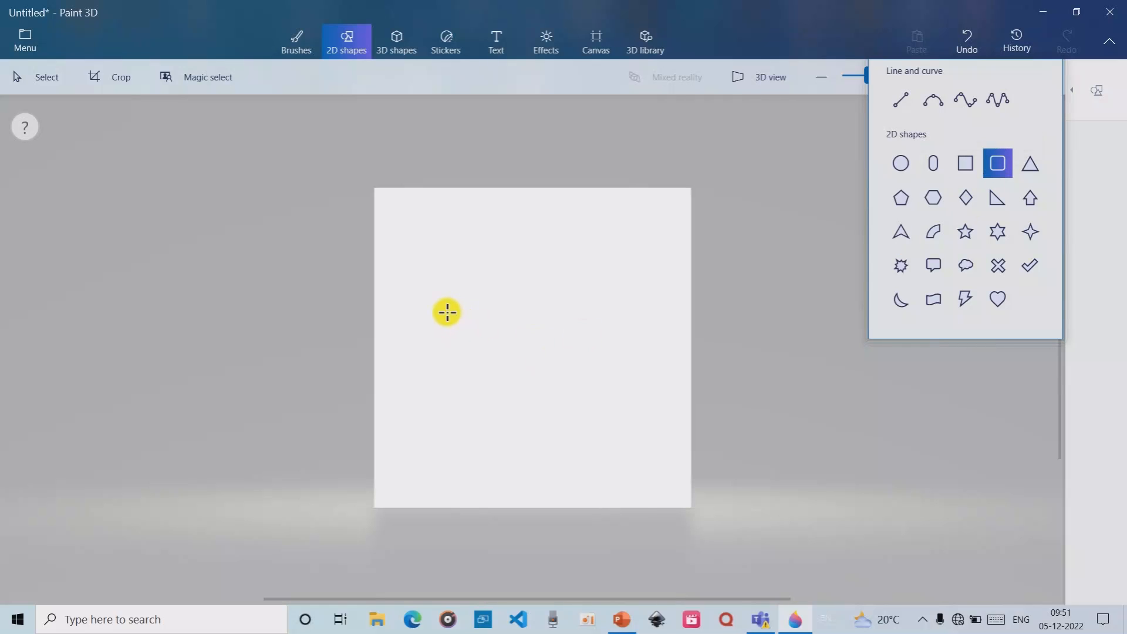
left_click_drag(443, 315, 564, 354)
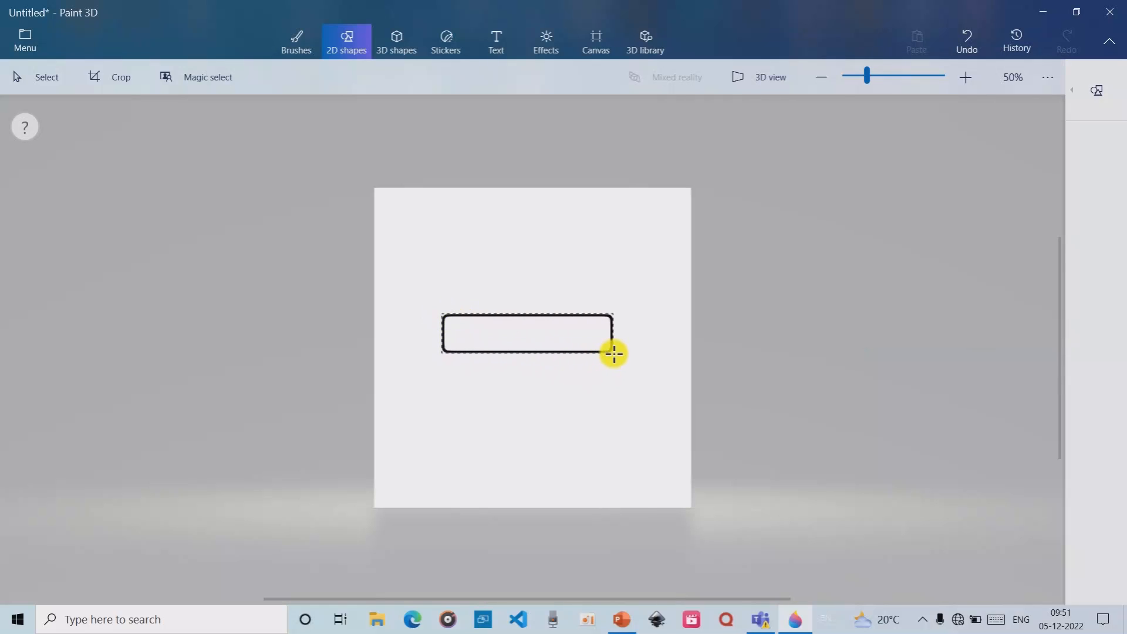
left_click_drag(617, 358, 615, 357)
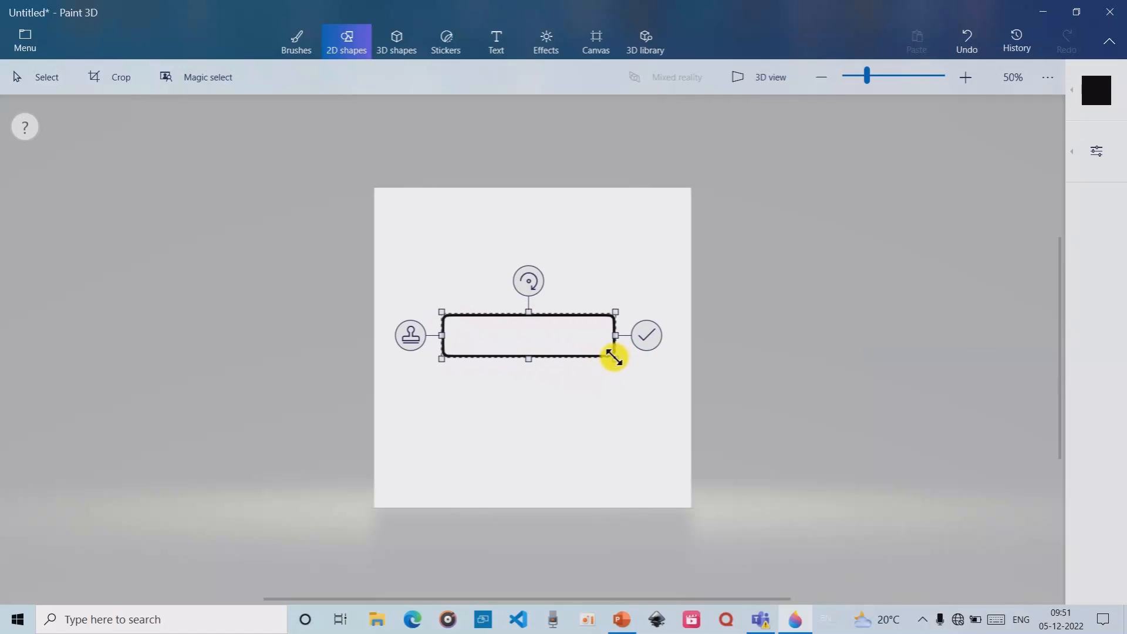
Step: Give the rounded rectangle a solid red fill
left_click(1077, 88)
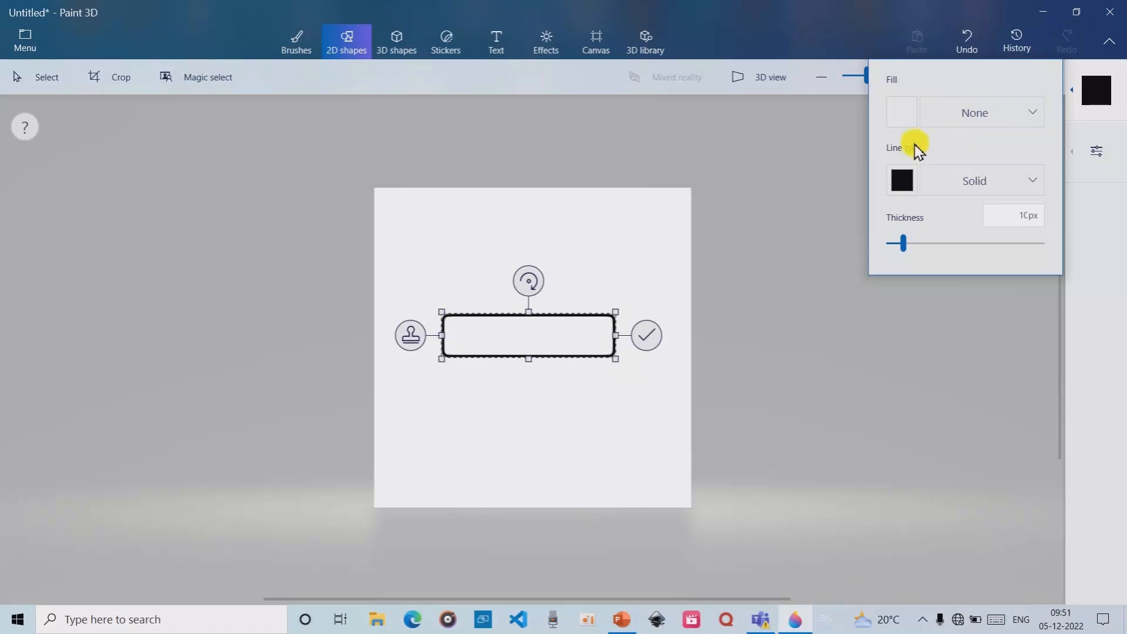
left_click(1033, 115)
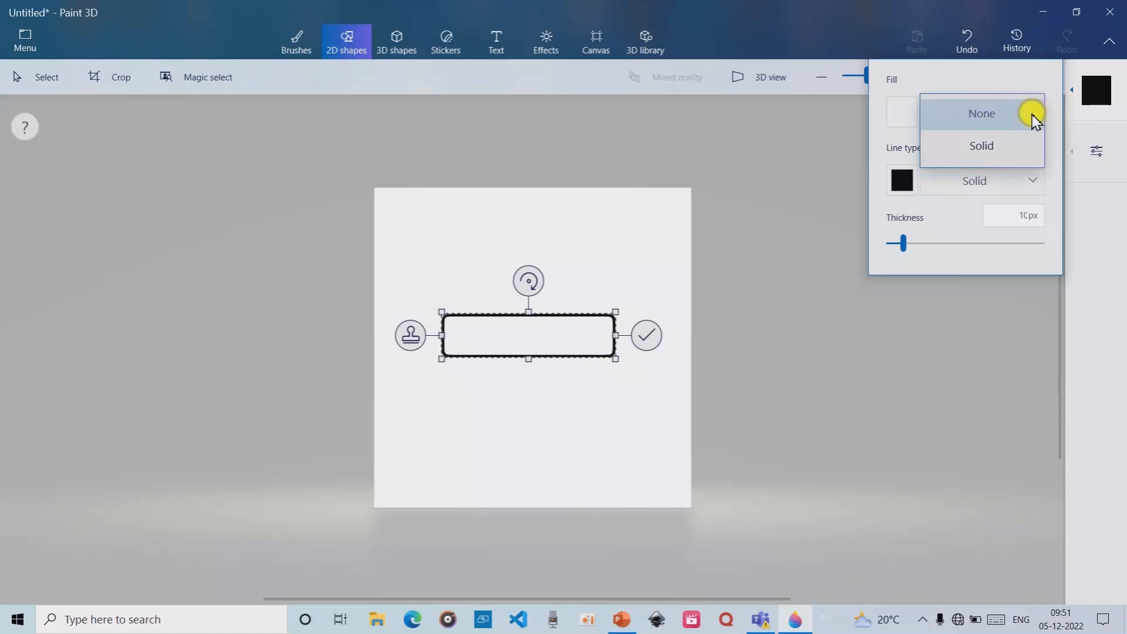
left_click(984, 147)
left_click(902, 113)
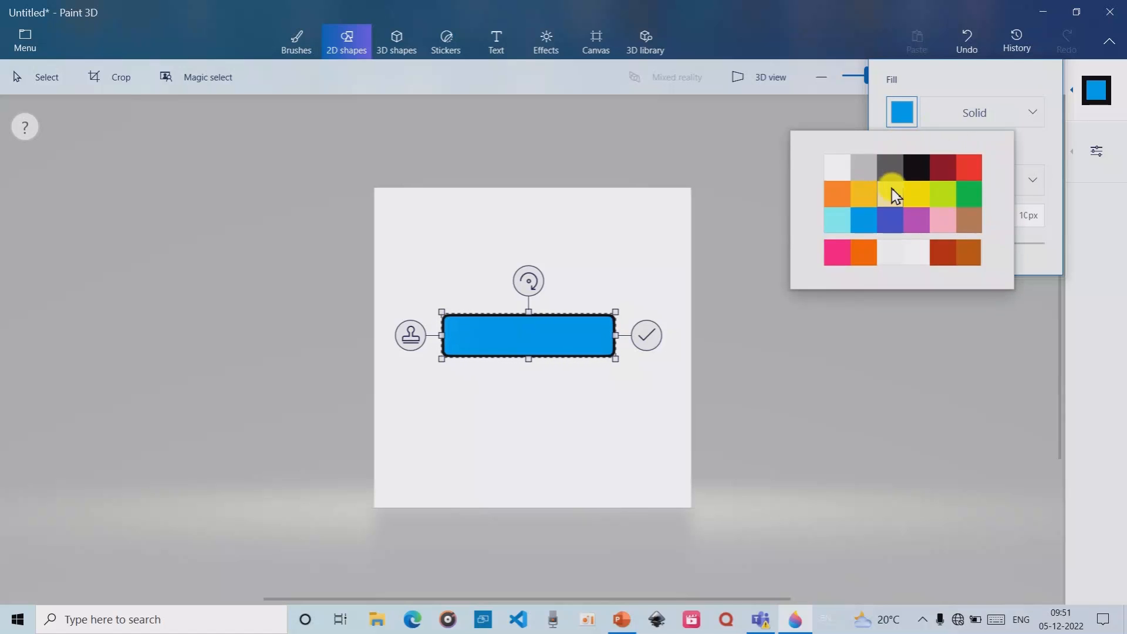
left_click(968, 167)
Step: Set the rounded rectangle's line type to None and convert the shape to 3D
left_click(1032, 183)
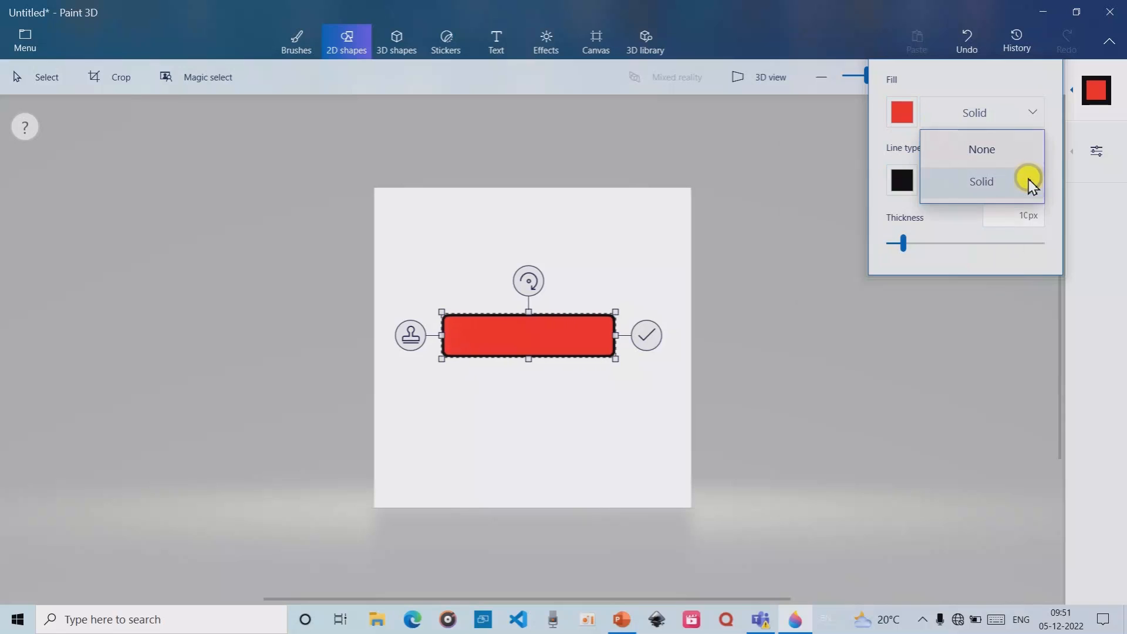
left_click(994, 151)
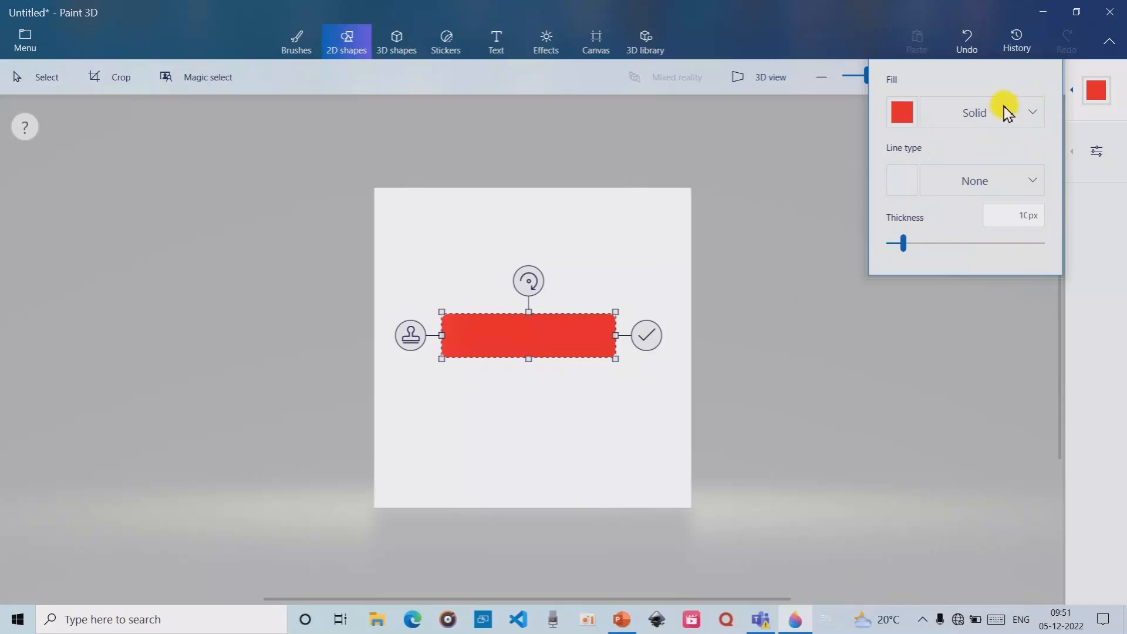
left_click(1080, 156)
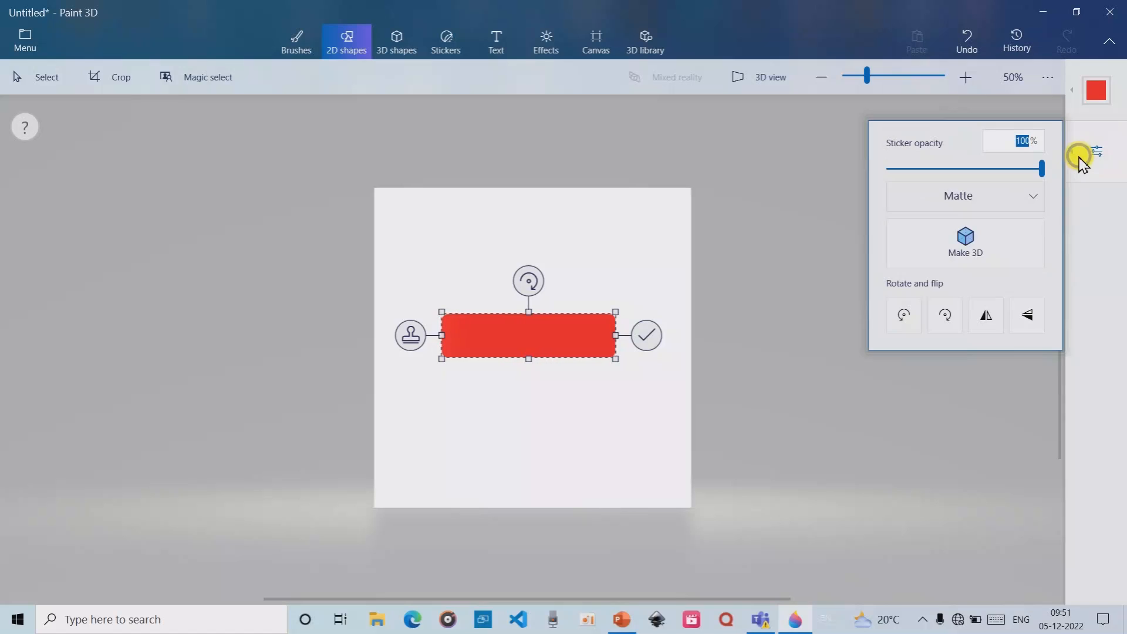
left_click(971, 251)
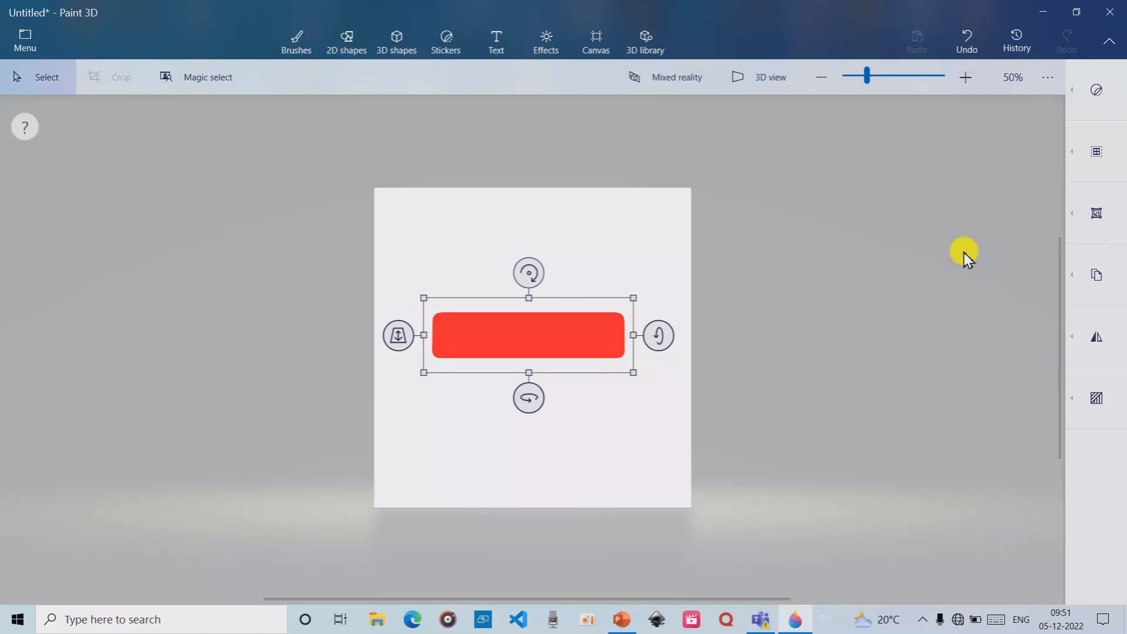
Step: Add the 3D text "EBHEN TECH" over the red rounded rectangle
left_click(496, 43)
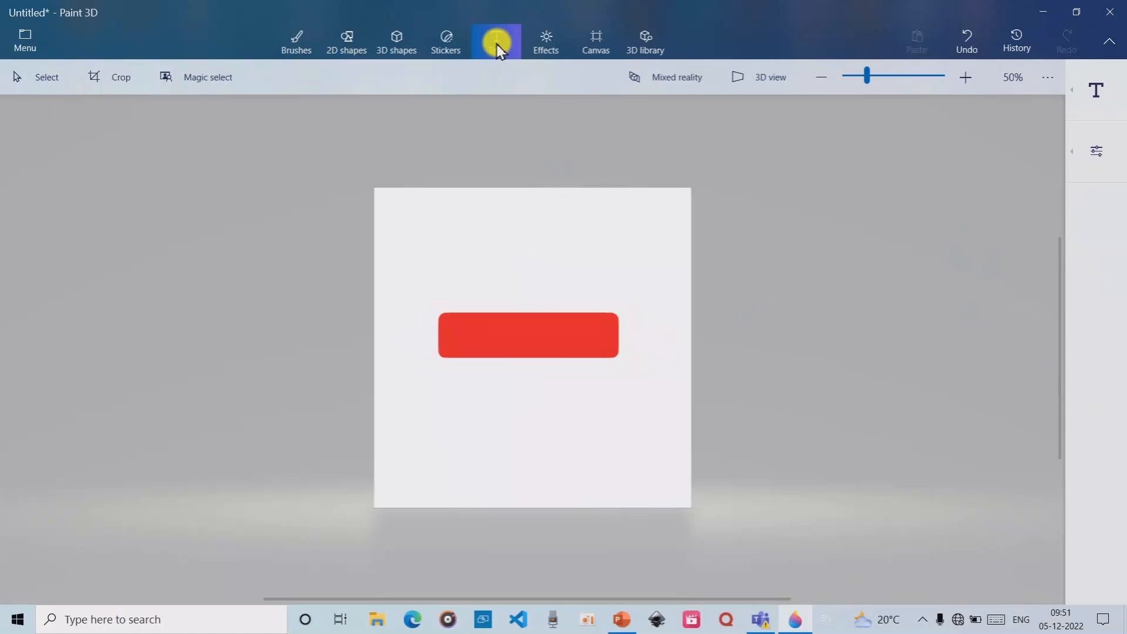
left_click(1084, 93)
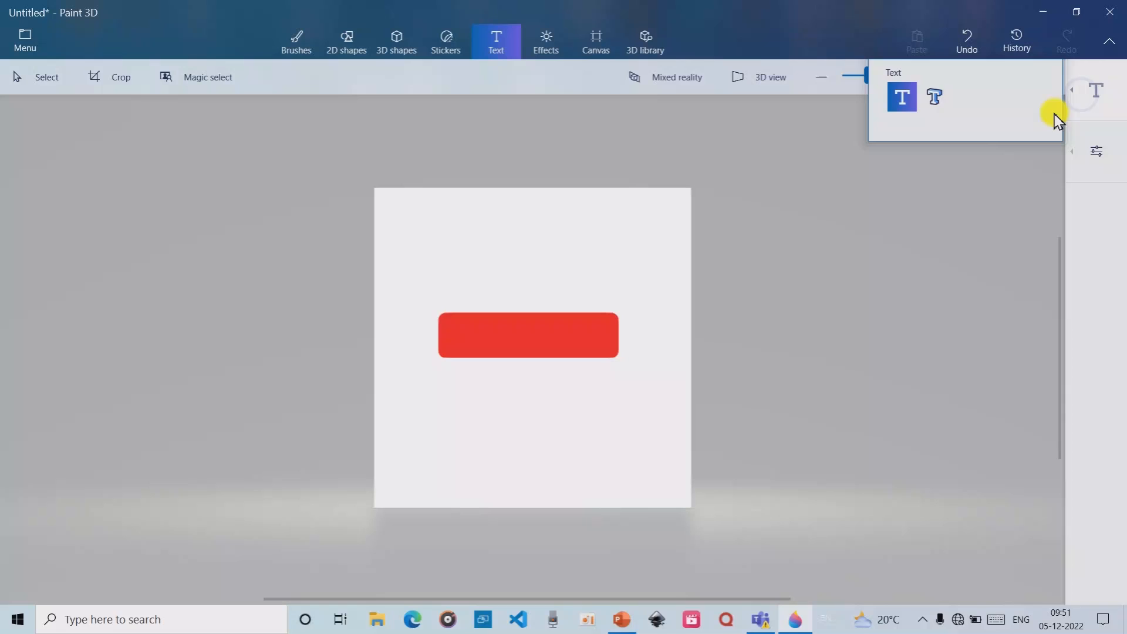
left_click(934, 101)
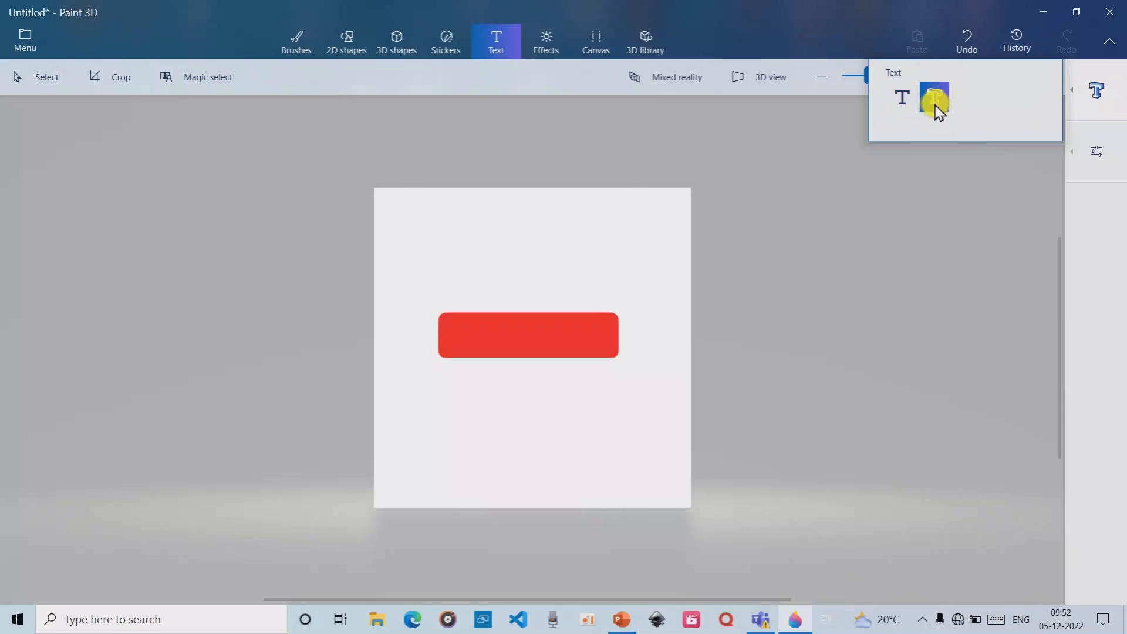
left_click(480, 352)
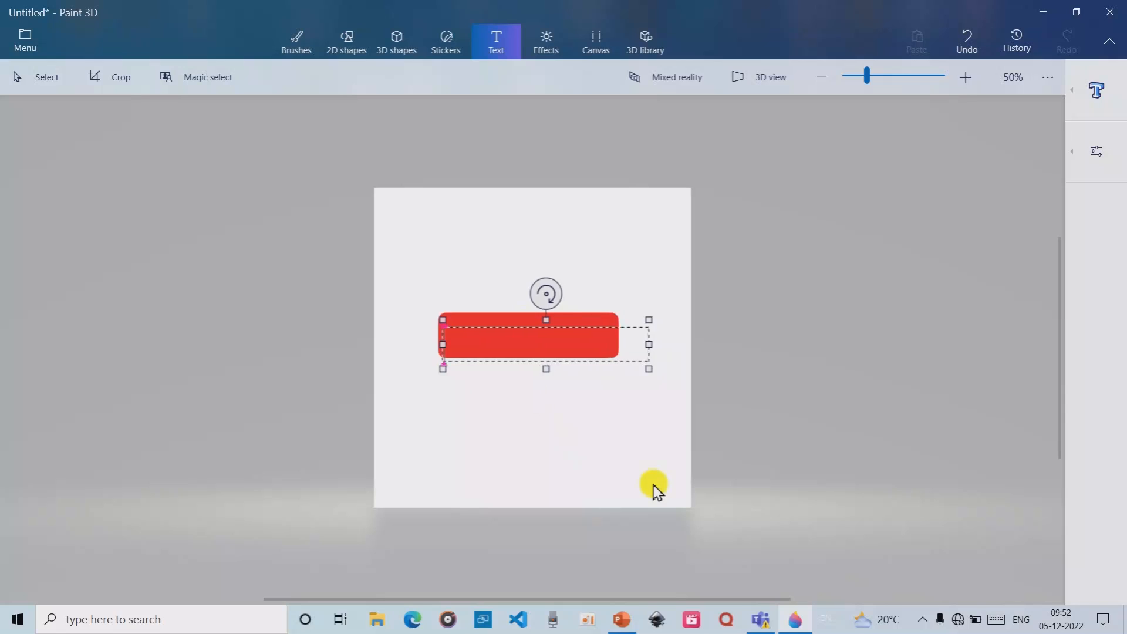
type("EBHEN TECH")
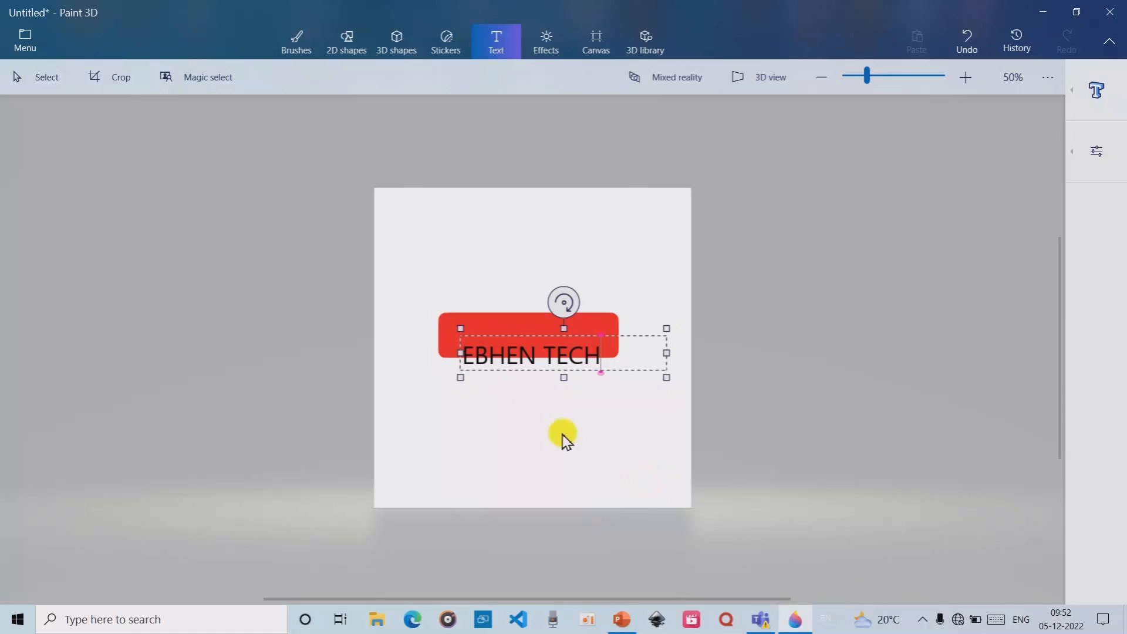
Step: Make the text "EBHEN TECH" bold and centre it on the red rounded rectangle
left_click_drag(601, 354, 460, 352)
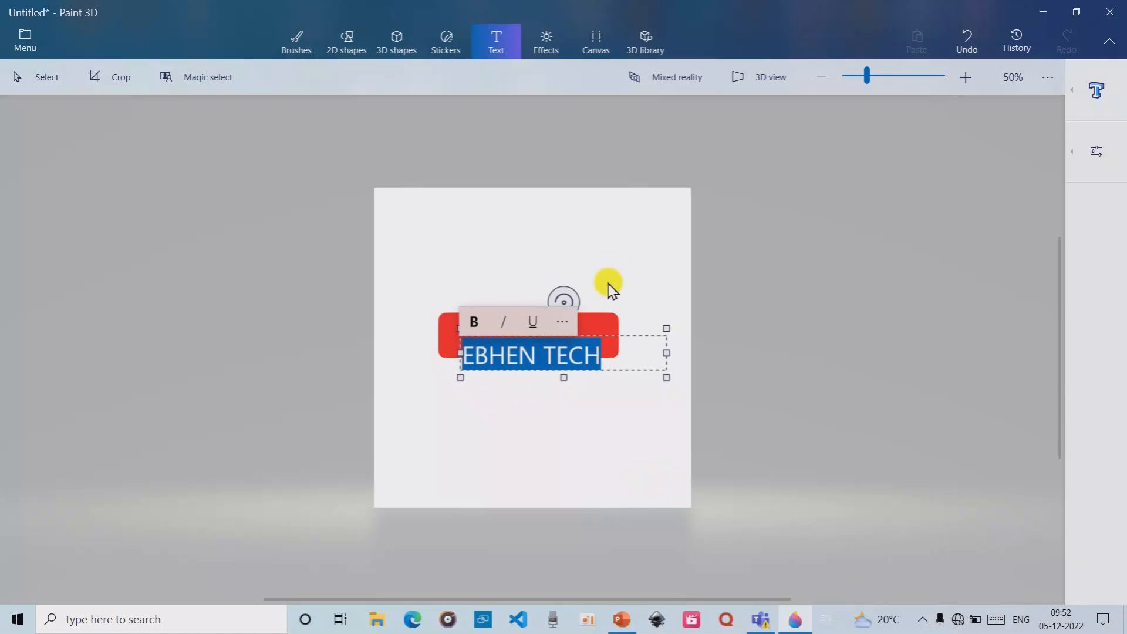
left_click(1097, 151)
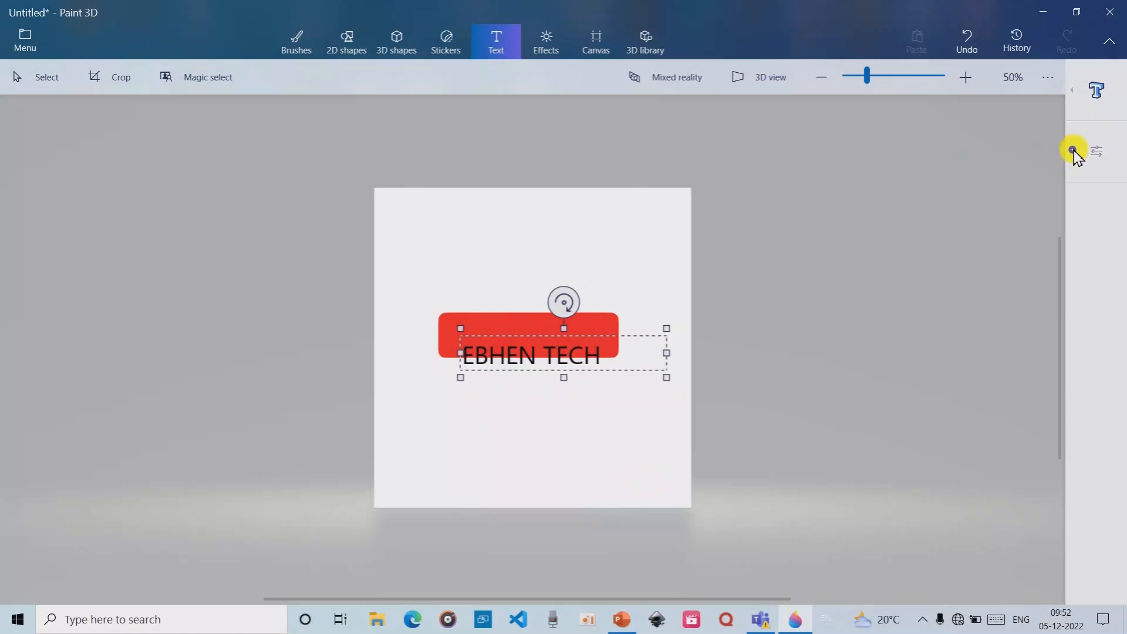
left_click(920, 248)
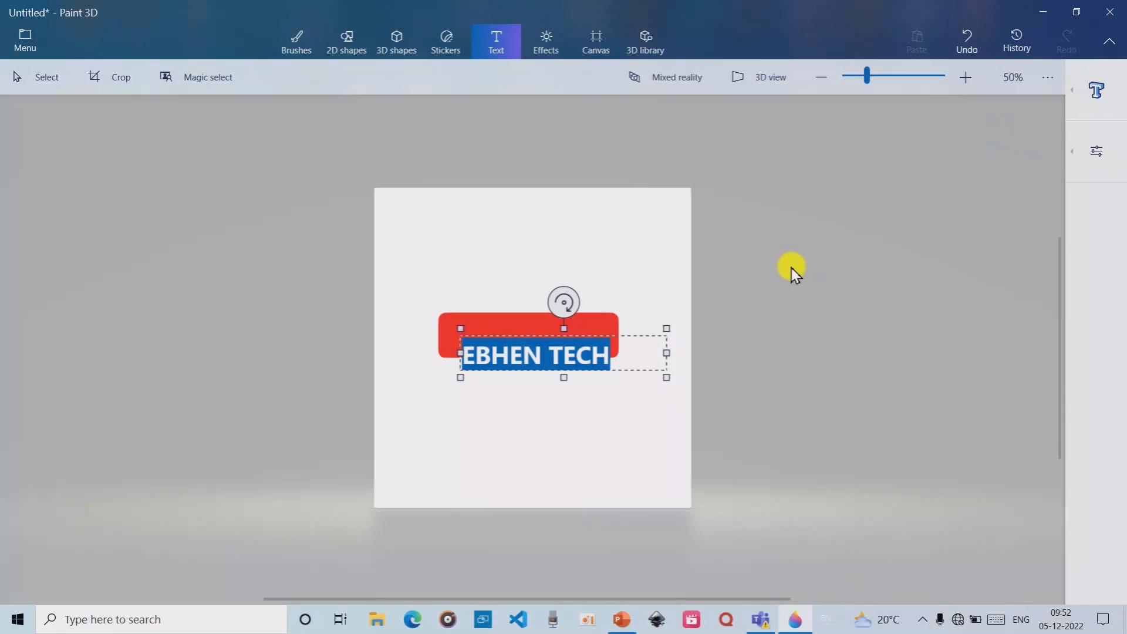
left_click(776, 280)
mouse_move(554, 344)
left_mouse_down()
mouse_move(549, 331)
mouse_move(547, 342)
left_mouse_up()
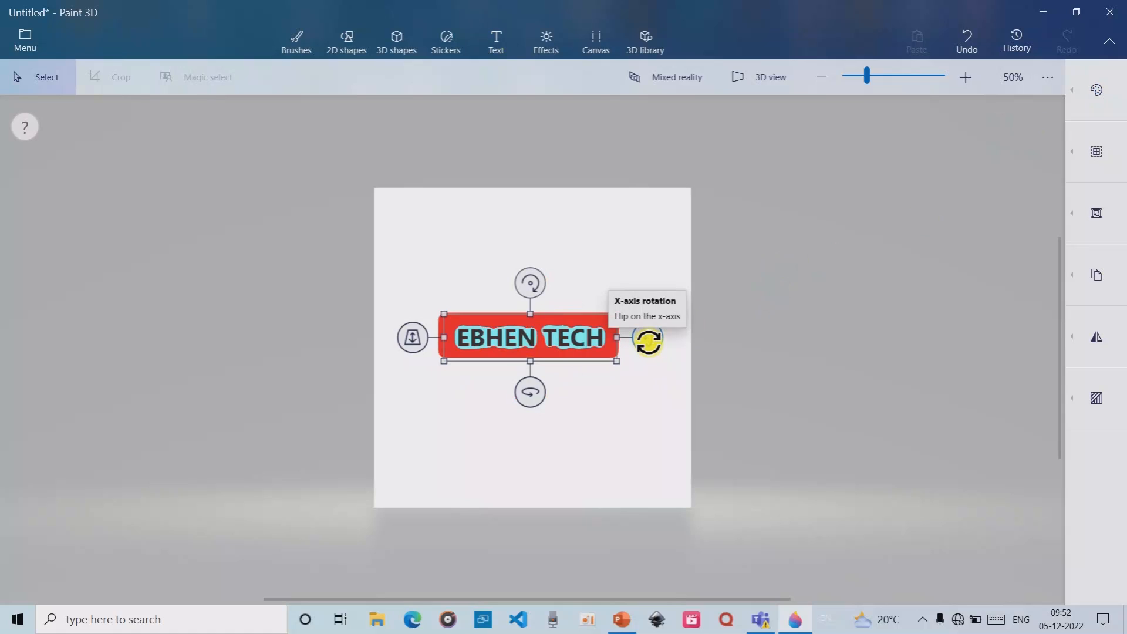
Step: Fine-tune the 3D text's x-axis and y-axis rotation and its depth against the red rectangle
mouse_move(648, 340)
left_mouse_down()
mouse_move(649, 360)
mouse_move(650, 330)
mouse_move(638, 341)
mouse_move(648, 339)
left_mouse_up()
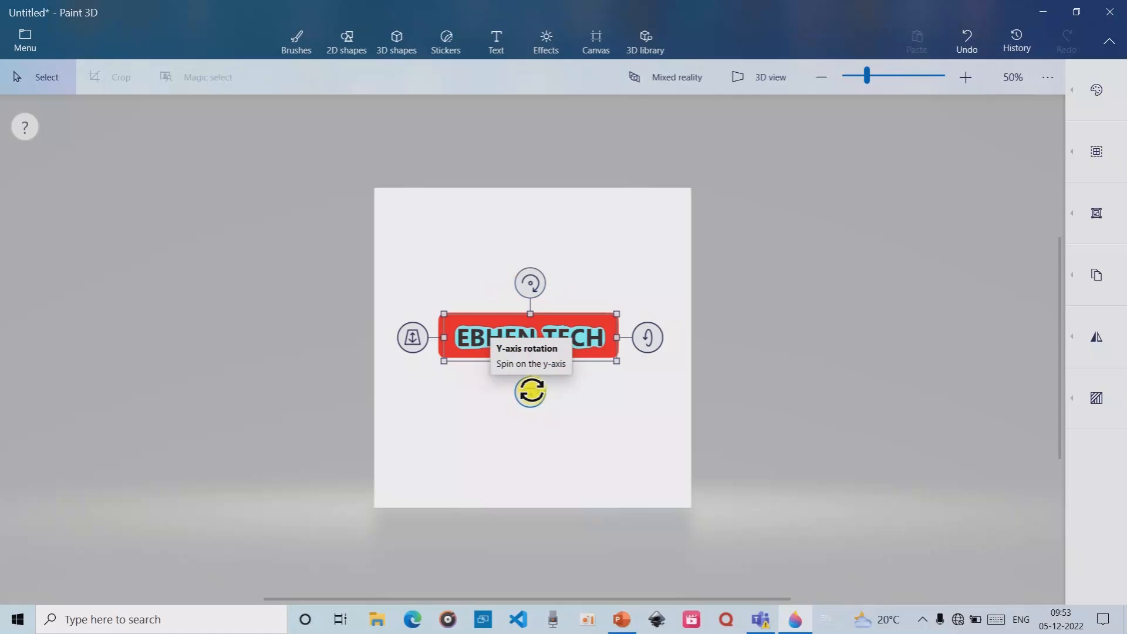
mouse_move(530, 392)
left_mouse_down()
mouse_move(581, 390)
mouse_move(511, 379)
mouse_move(528, 379)
left_mouse_up()
mouse_move(410, 345)
left_mouse_down()
mouse_move(415, 301)
mouse_move(425, 343)
mouse_move(411, 340)
left_mouse_up()
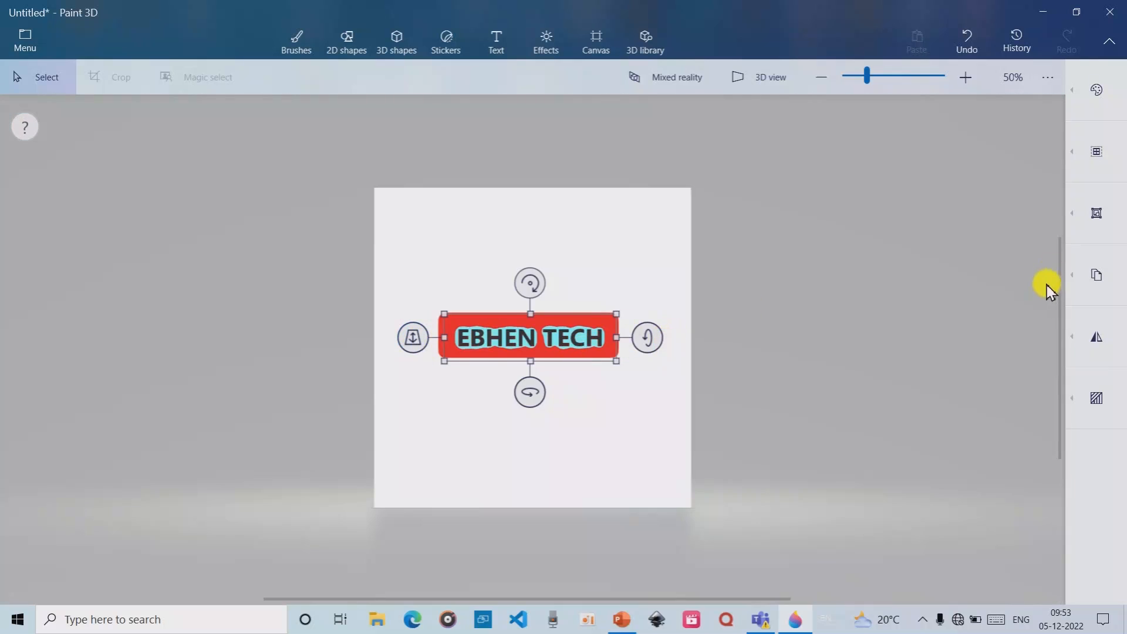
left_click(1078, 279)
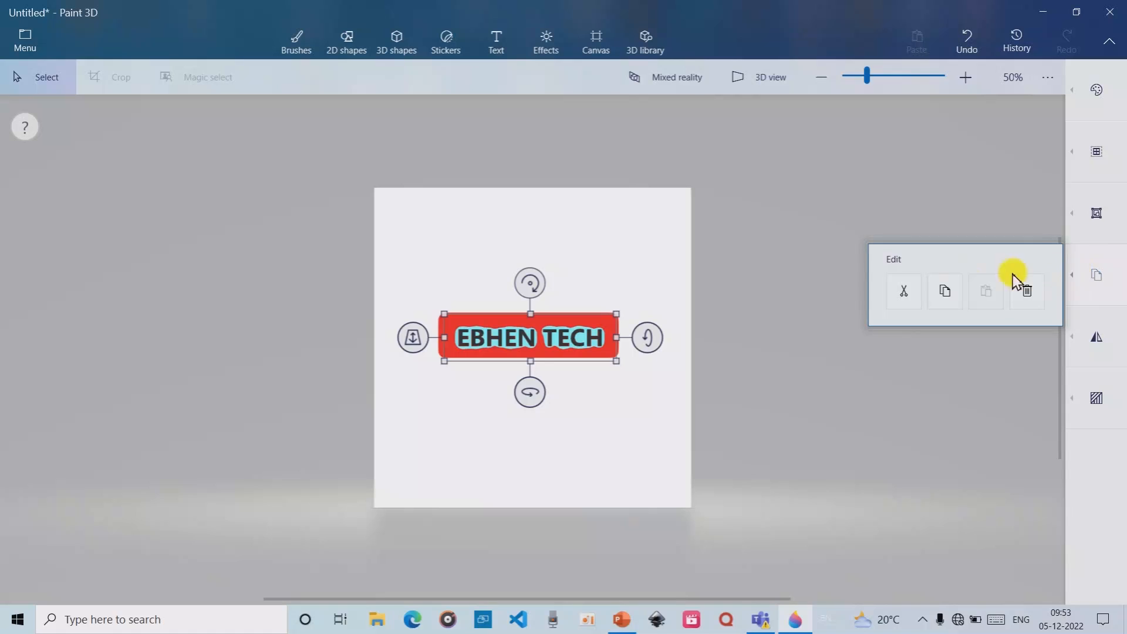
left_click(949, 297)
left_click(1078, 276)
left_click(916, 41)
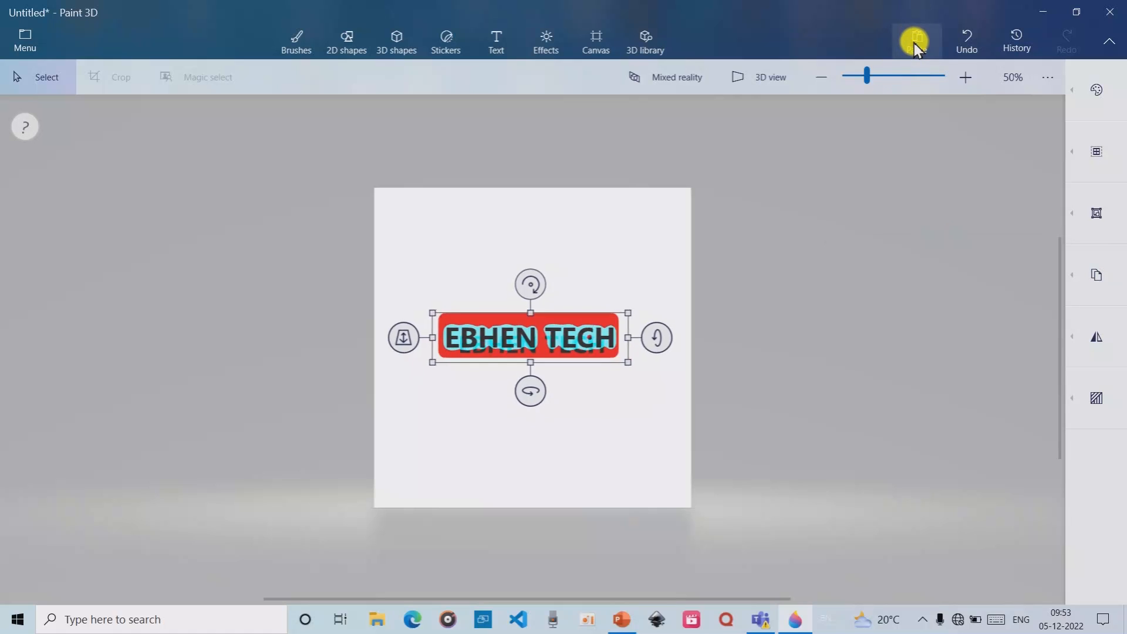
left_click_drag(551, 335, 557, 378)
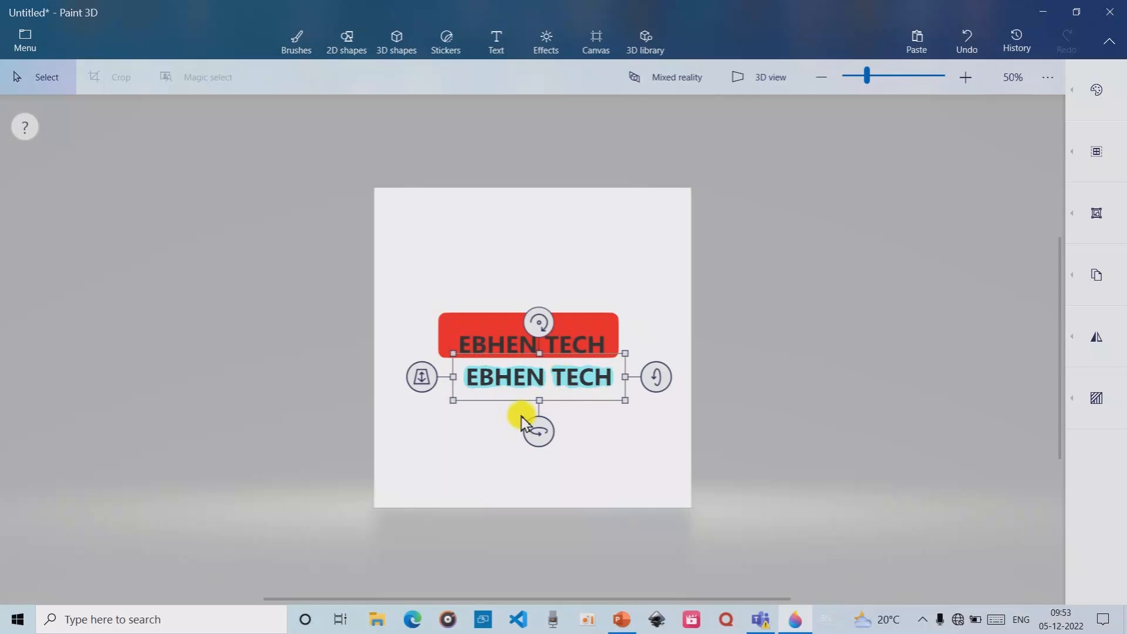
key("Delete")
Step: Re-centre the dark "EBHEN TECH" text on the red rectangle and paste a copy of it slightly lower
left_click(534, 349)
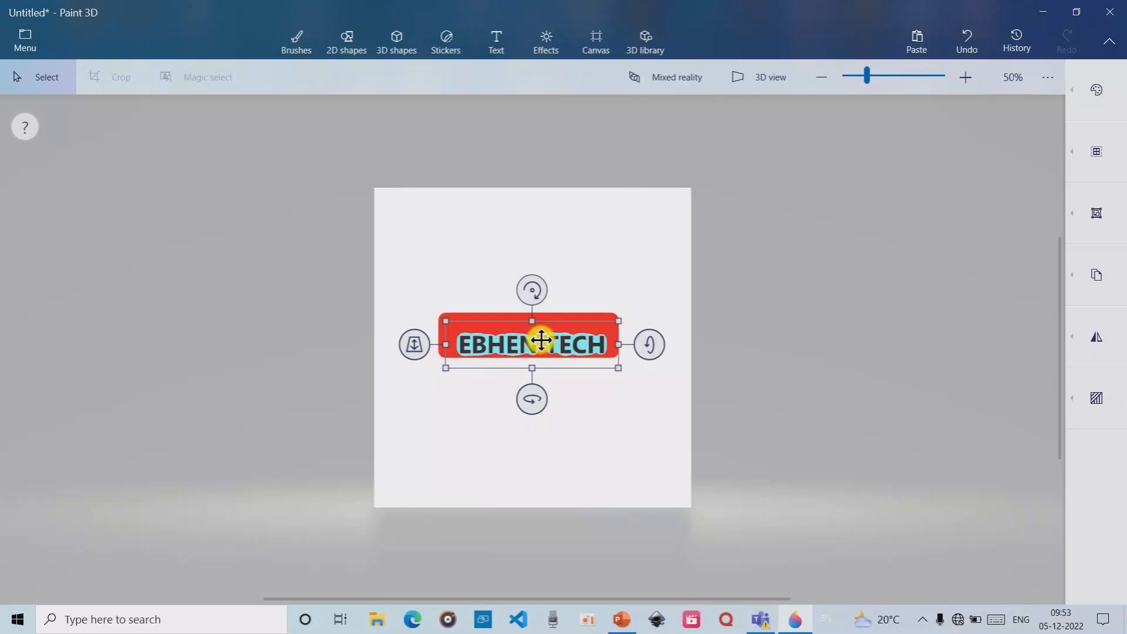
left_click_drag(542, 340, 536, 334)
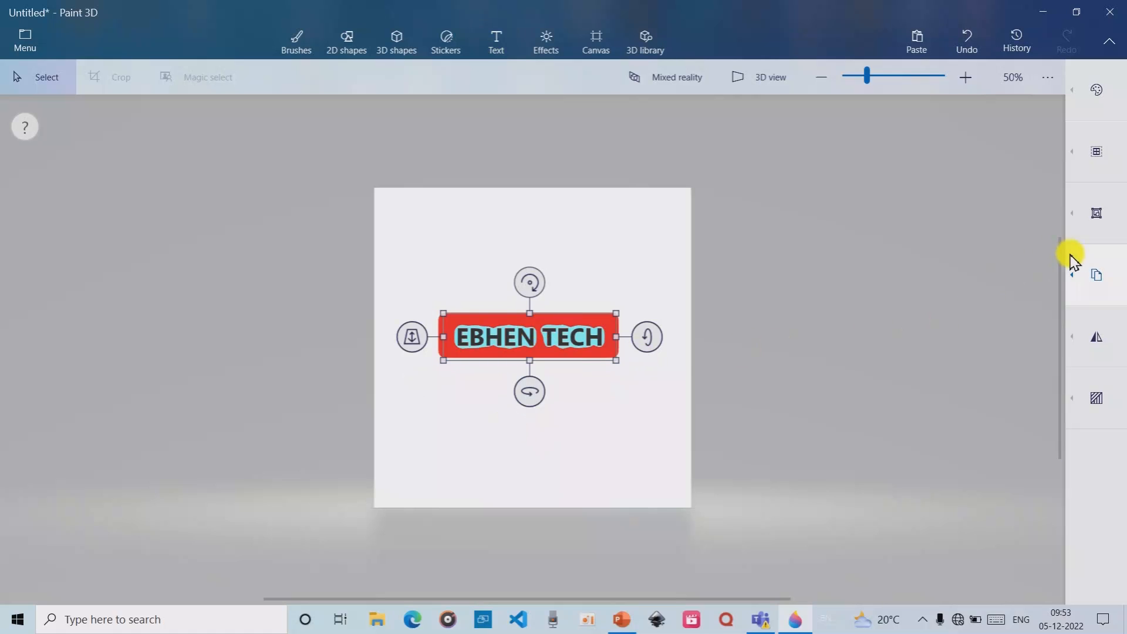
left_click(1073, 274)
left_click(943, 287)
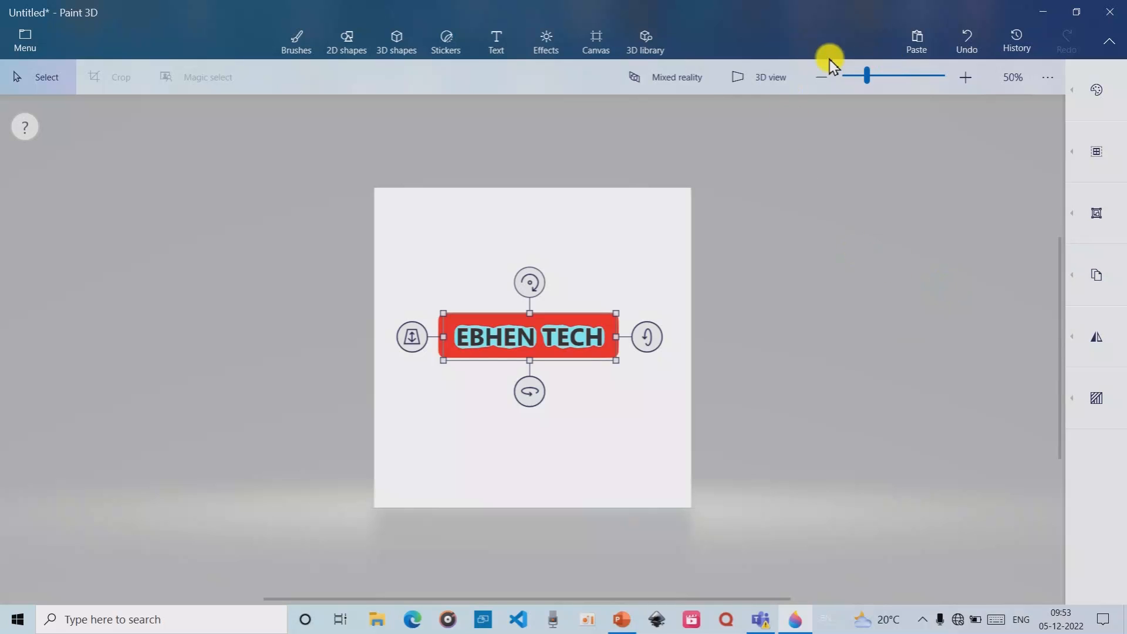
left_click(918, 40)
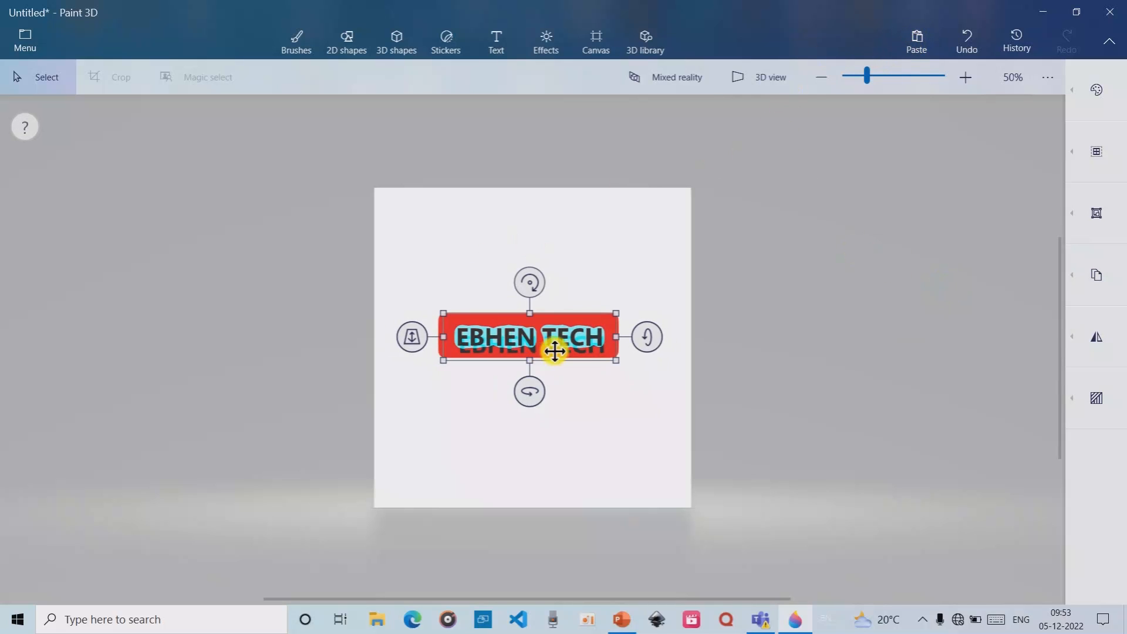
mouse_move(551, 347)
left_mouse_down()
mouse_move(559, 336)
mouse_move(563, 351)
left_mouse_up()
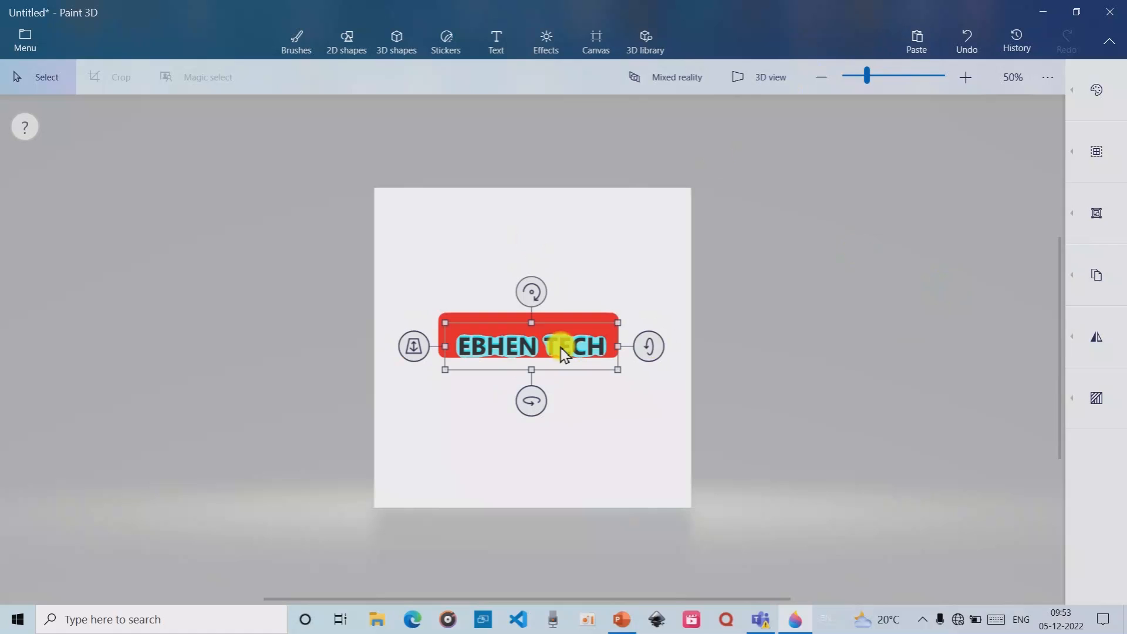
Step: Colour the pasted text copy white and try the Gloss, Polished metal and Matte finishes, settling on Gloss
left_click(1077, 89)
left_click(901, 176)
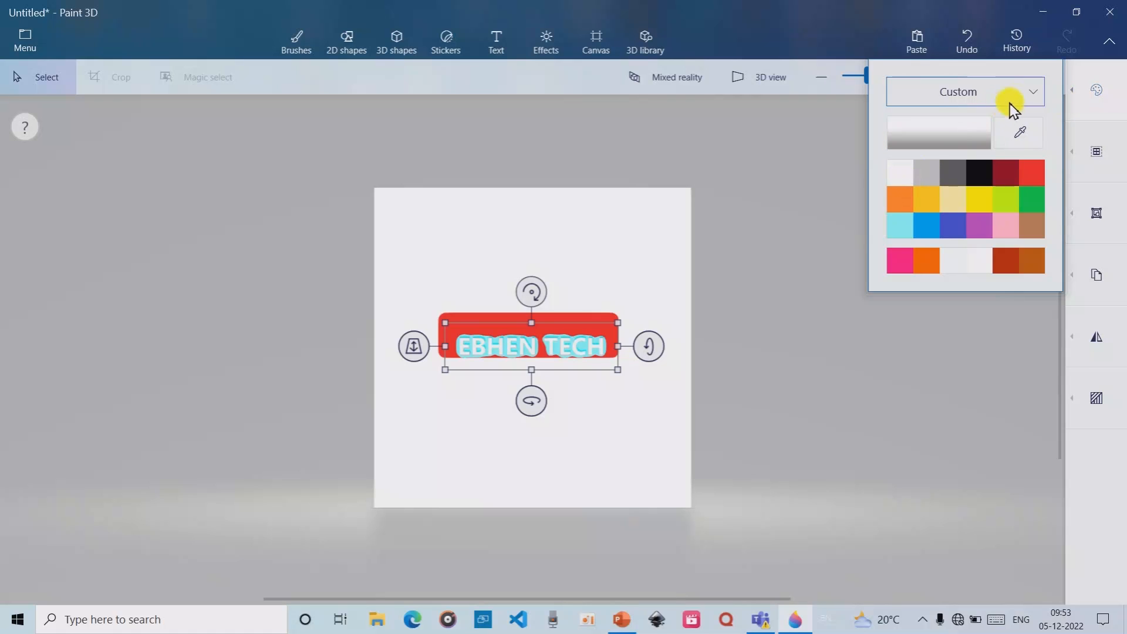
left_click(1032, 93)
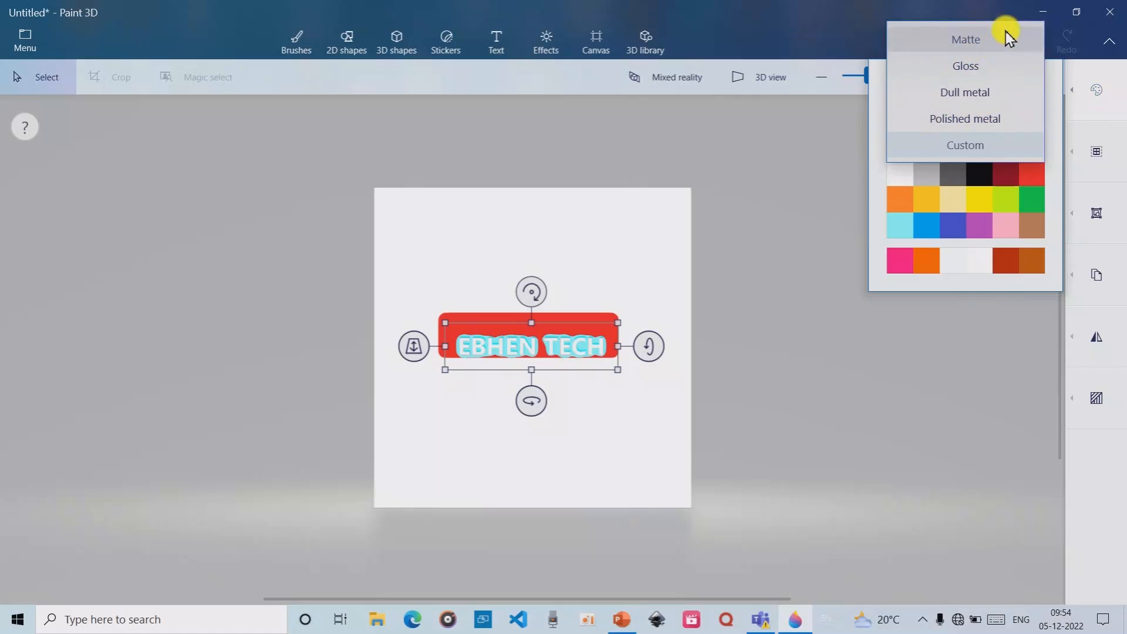
left_click(954, 68)
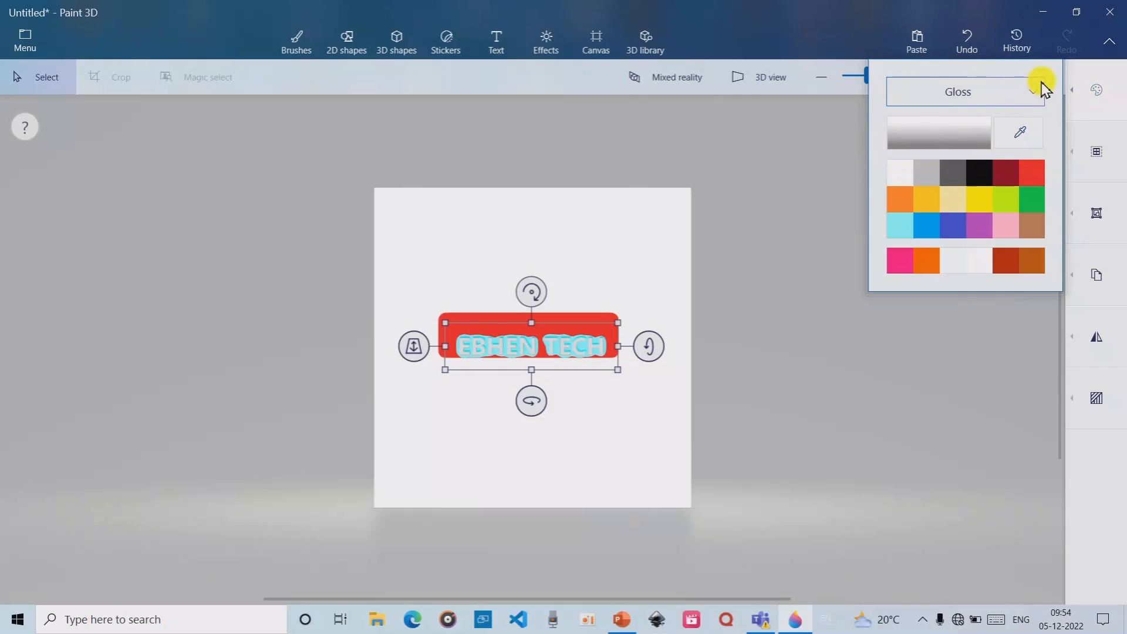
left_click(1036, 88)
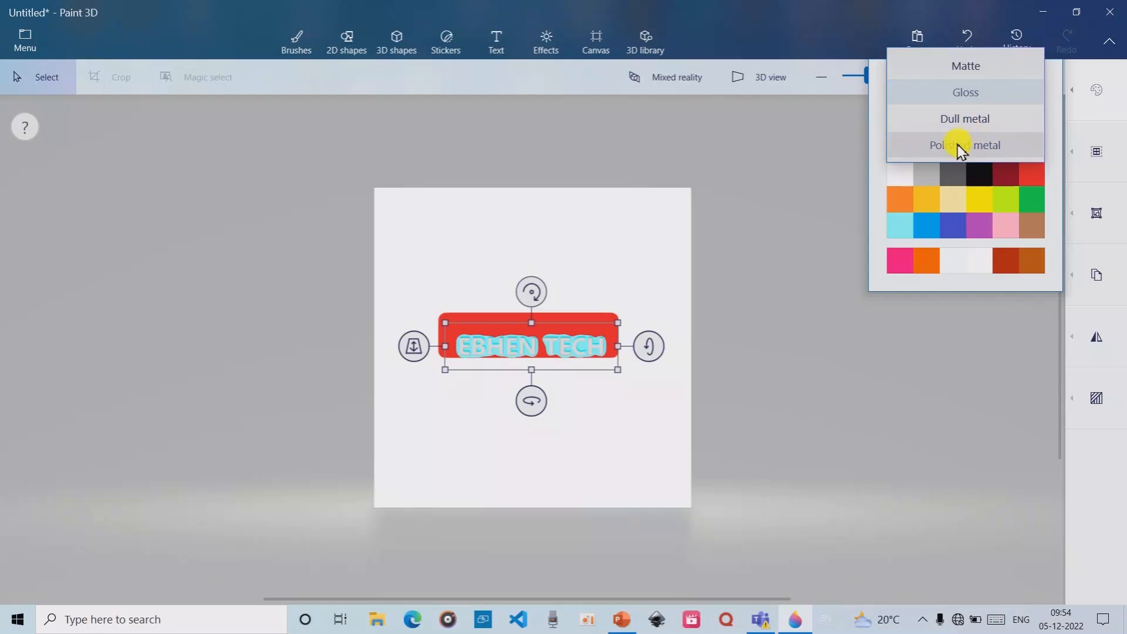
left_click(958, 147)
left_click(1023, 88)
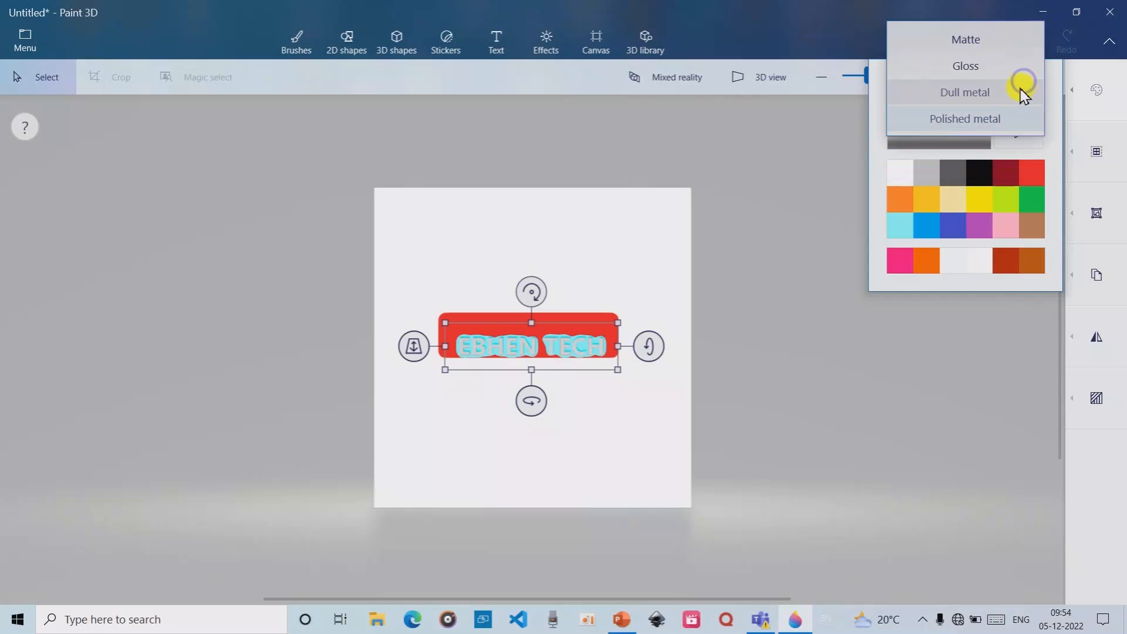
left_click(970, 40)
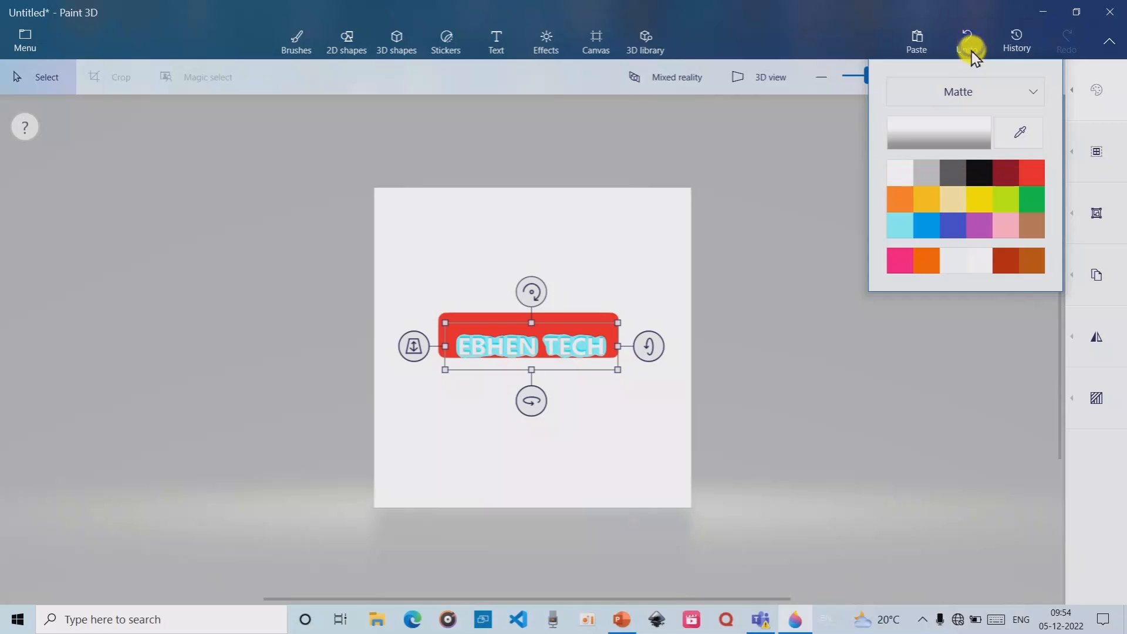
left_click(1025, 92)
left_click(974, 120)
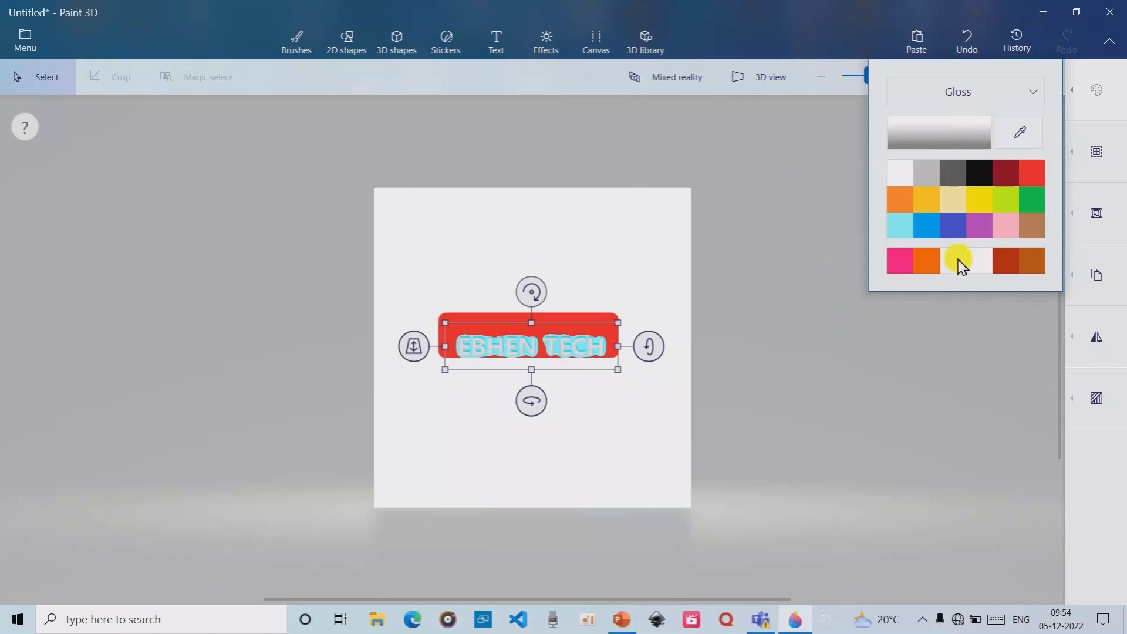
Step: Centre the dark text on the red rectangle and place the white copy over it
left_click(769, 289)
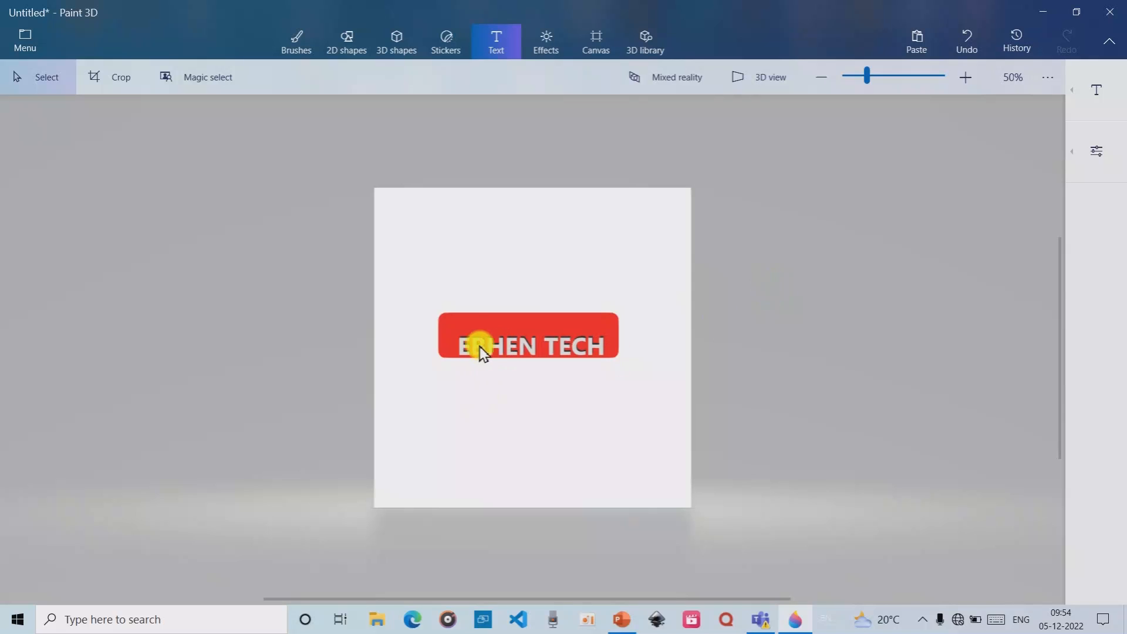
left_click_drag(475, 351, 511, 334)
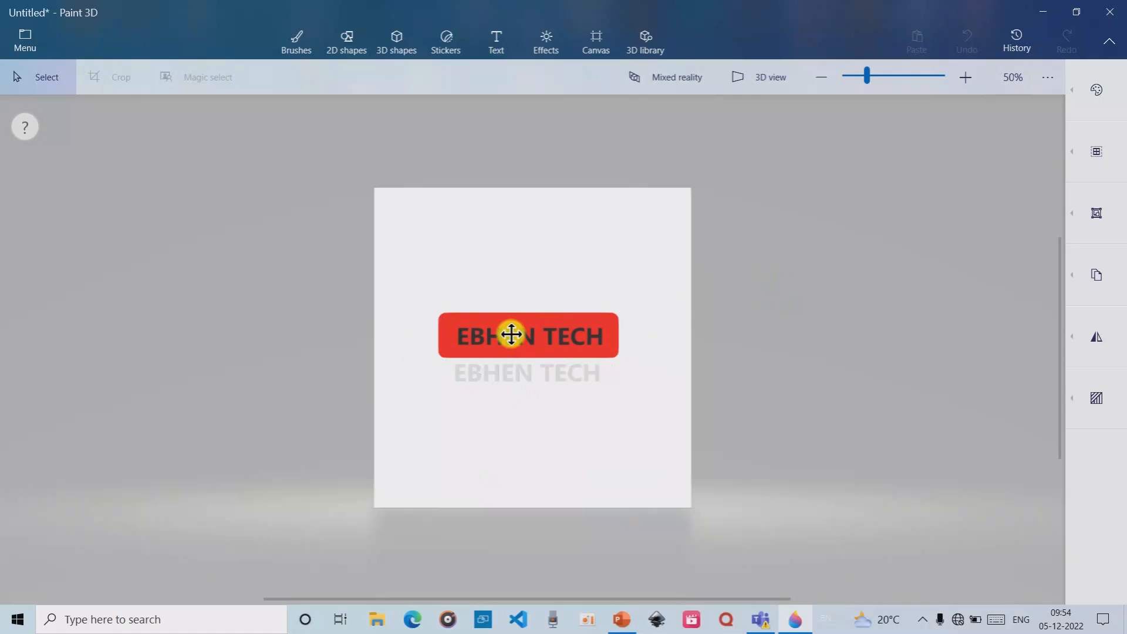
left_click(503, 382)
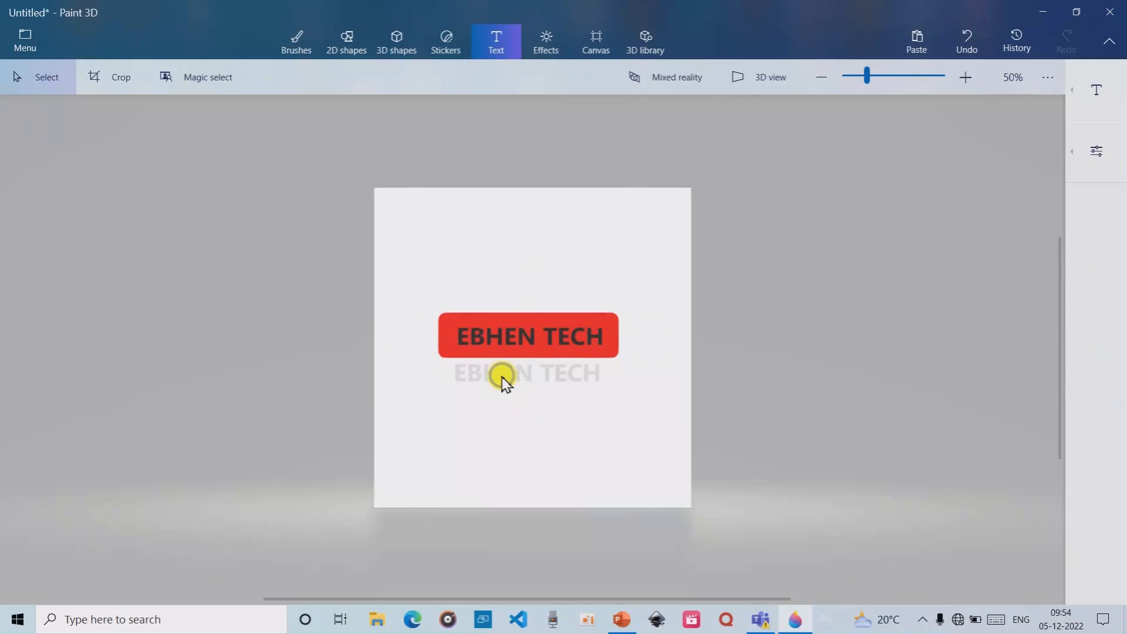
left_click_drag(506, 385, 511, 336)
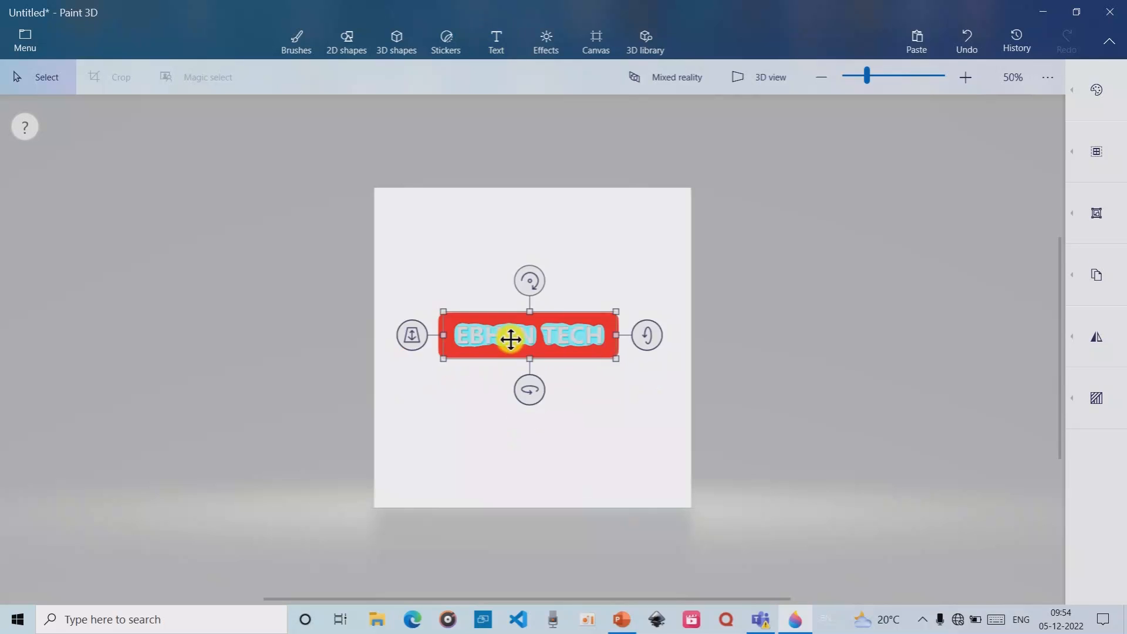
Step: Check the layers from the side in 3D view, and nudge the white text slightly down over the dark text
left_click(768, 80)
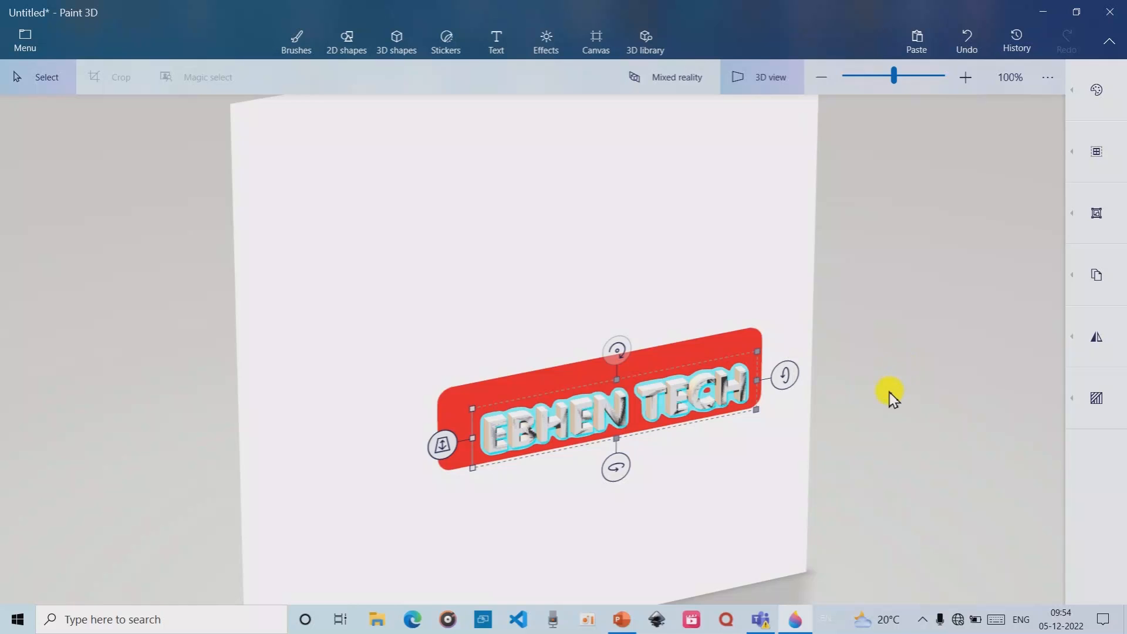
left_click_drag(891, 396, 1046, 340)
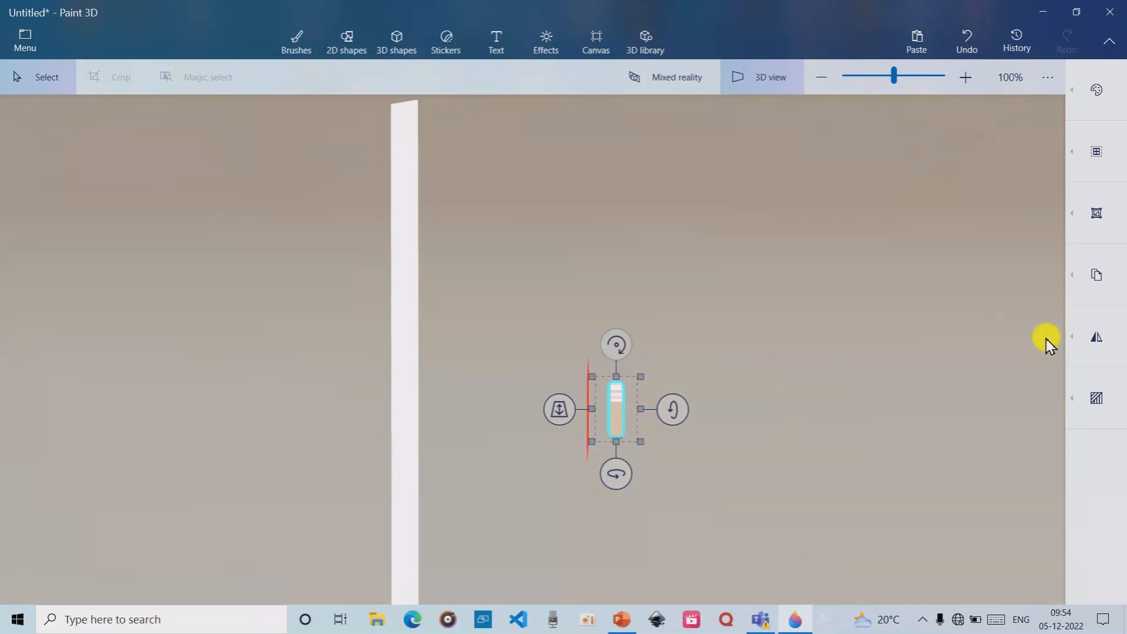
left_click(760, 452)
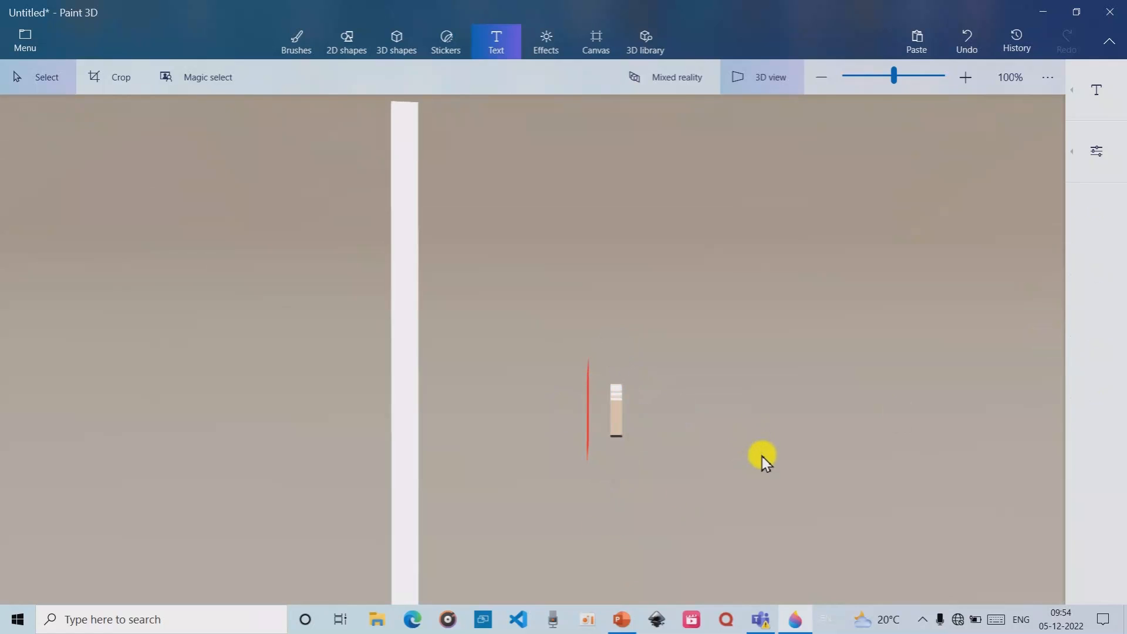
left_click_drag(724, 370, 694, 383)
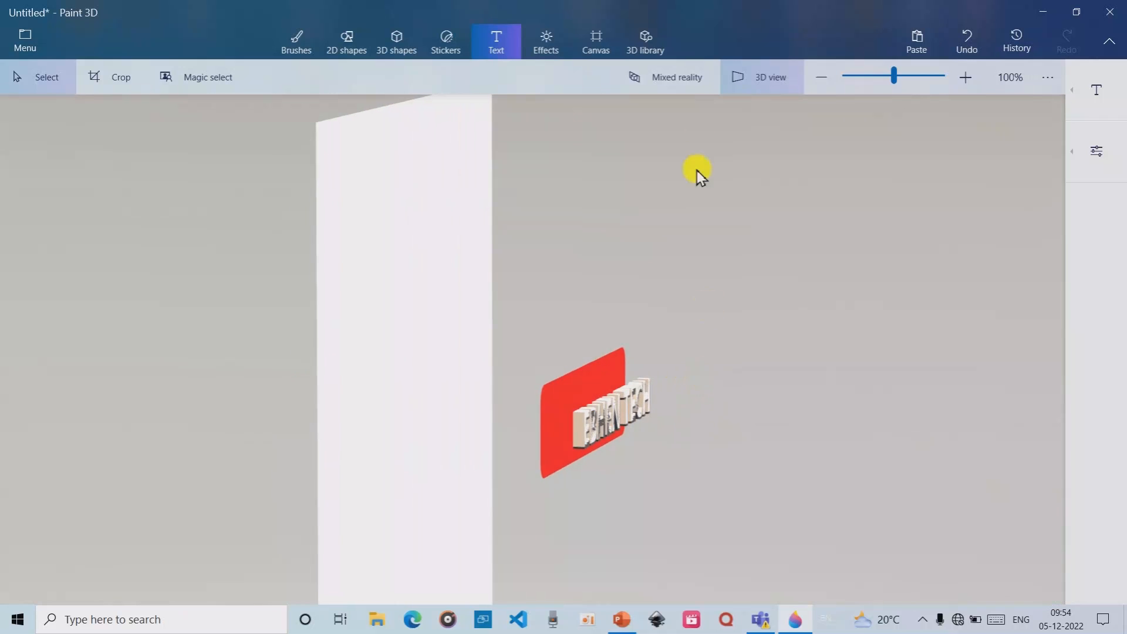
left_click(750, 77)
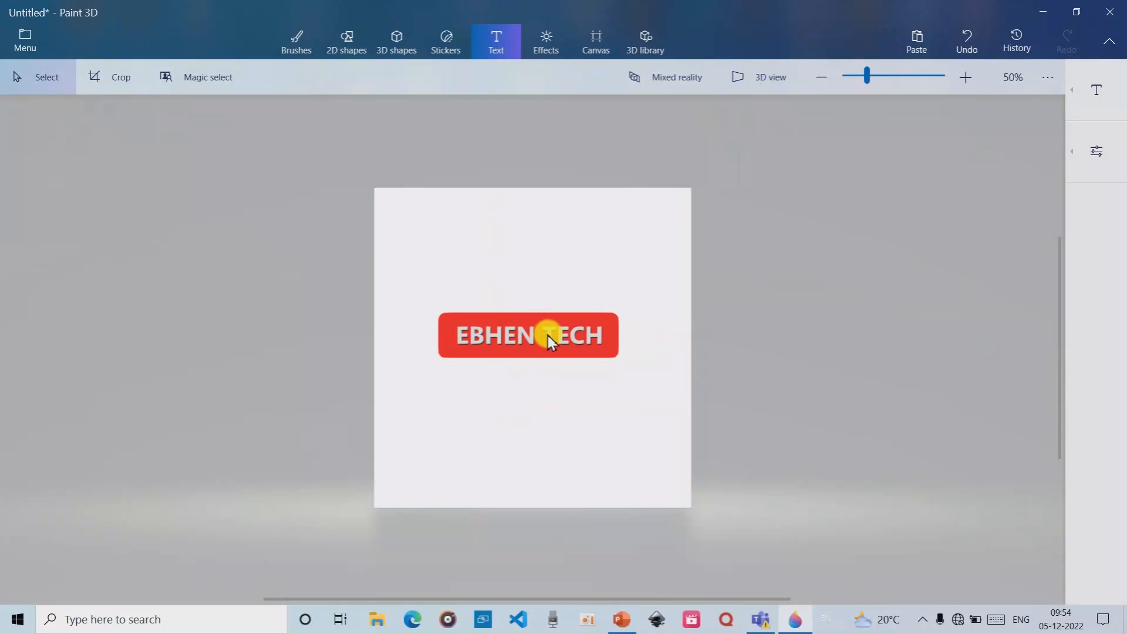
scroll(563, 320, "up", 5)
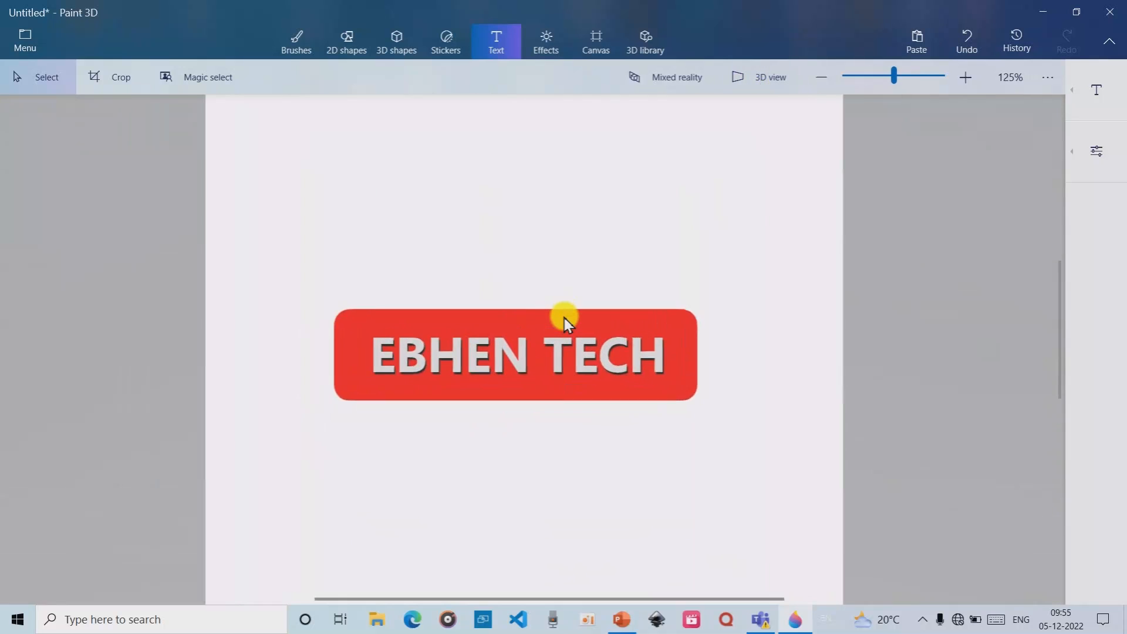
left_click(502, 378)
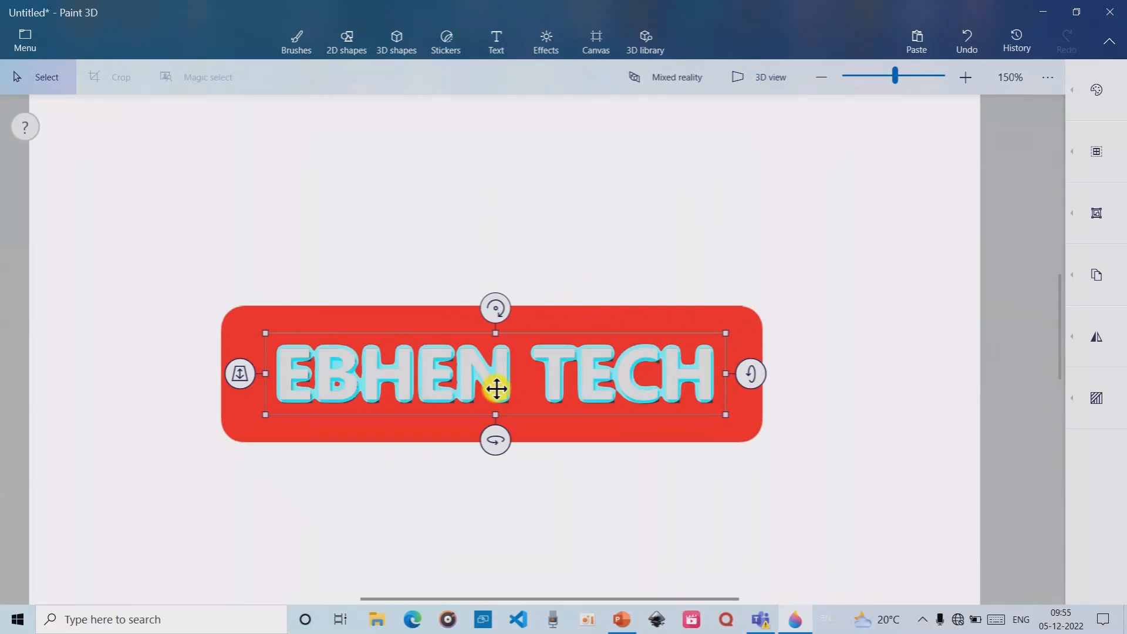
left_click_drag(499, 388, 500, 393)
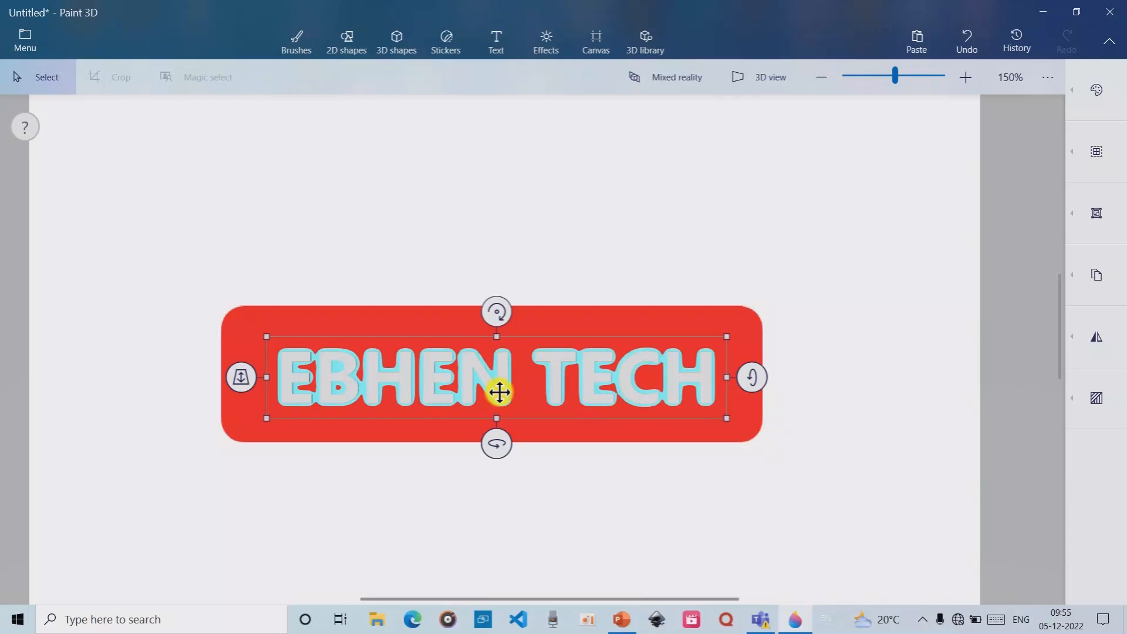
Step: From the side in 3D view, adjust the thickness of the white "EBHEN TECH" text relative to the dark text
left_click(773, 83)
left_click_drag(716, 457, 745, 446)
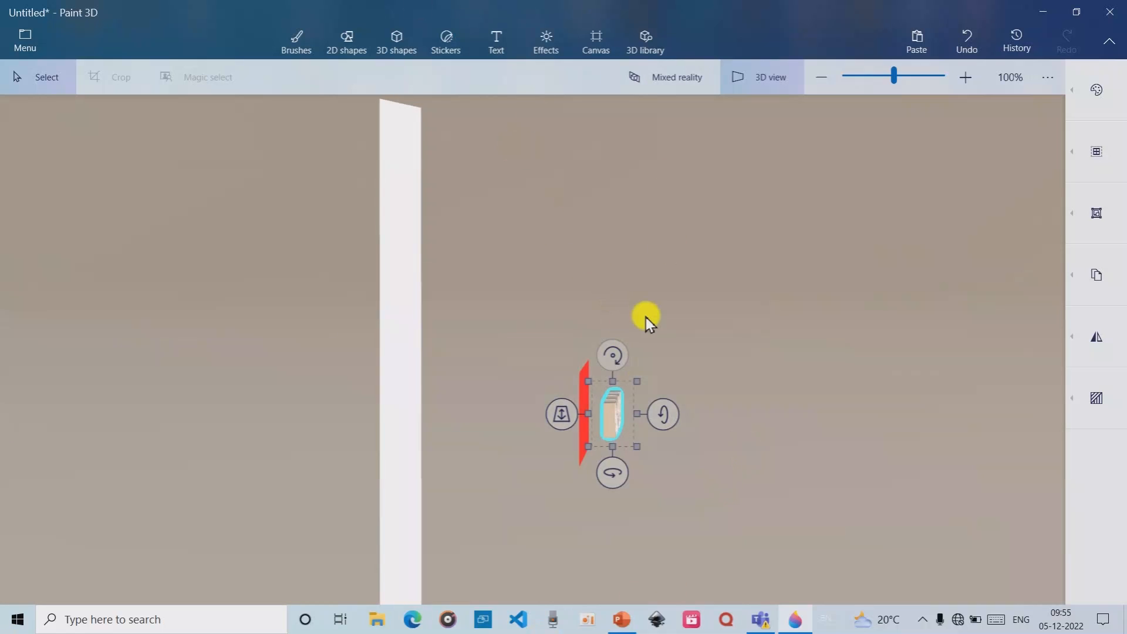
left_click(630, 414)
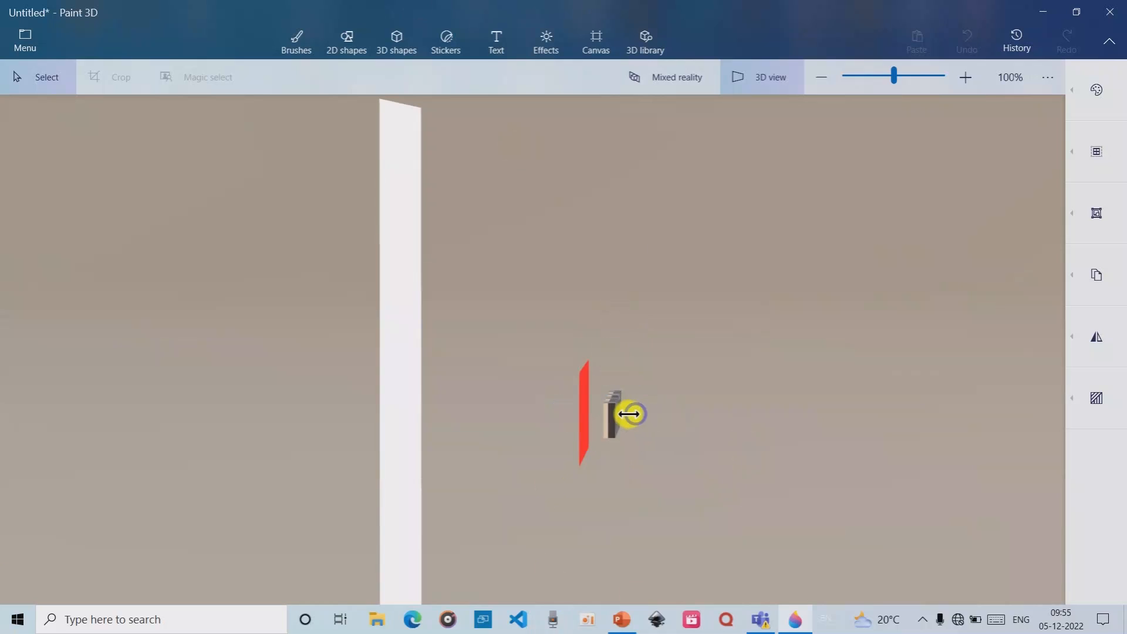
left_click(598, 442)
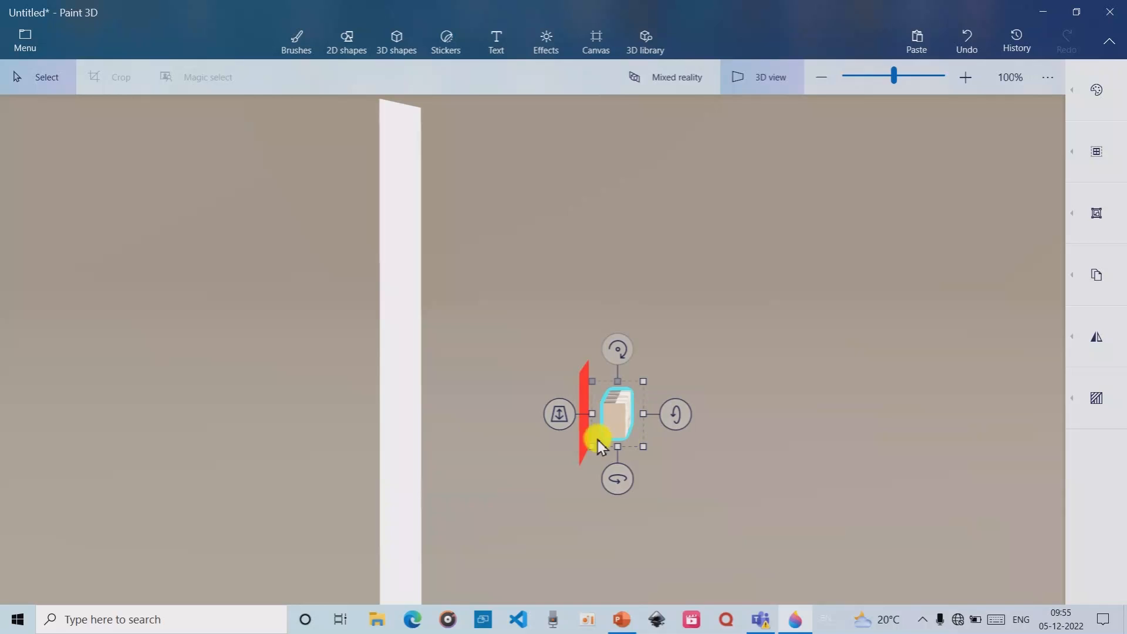
left_click(594, 415)
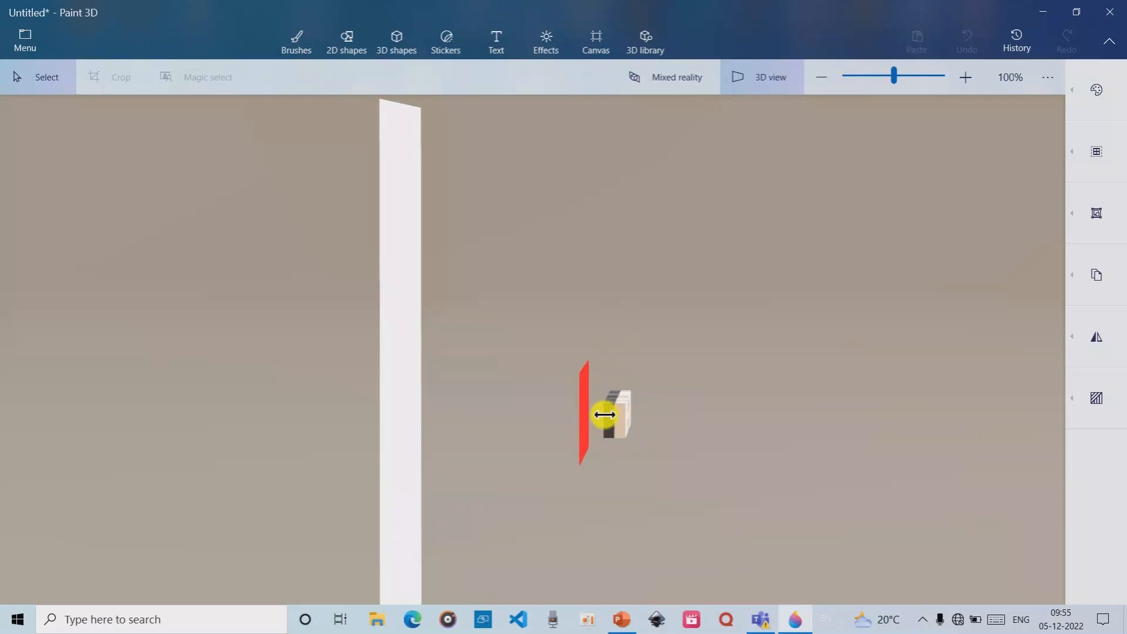
left_click(611, 417)
left_click(646, 415)
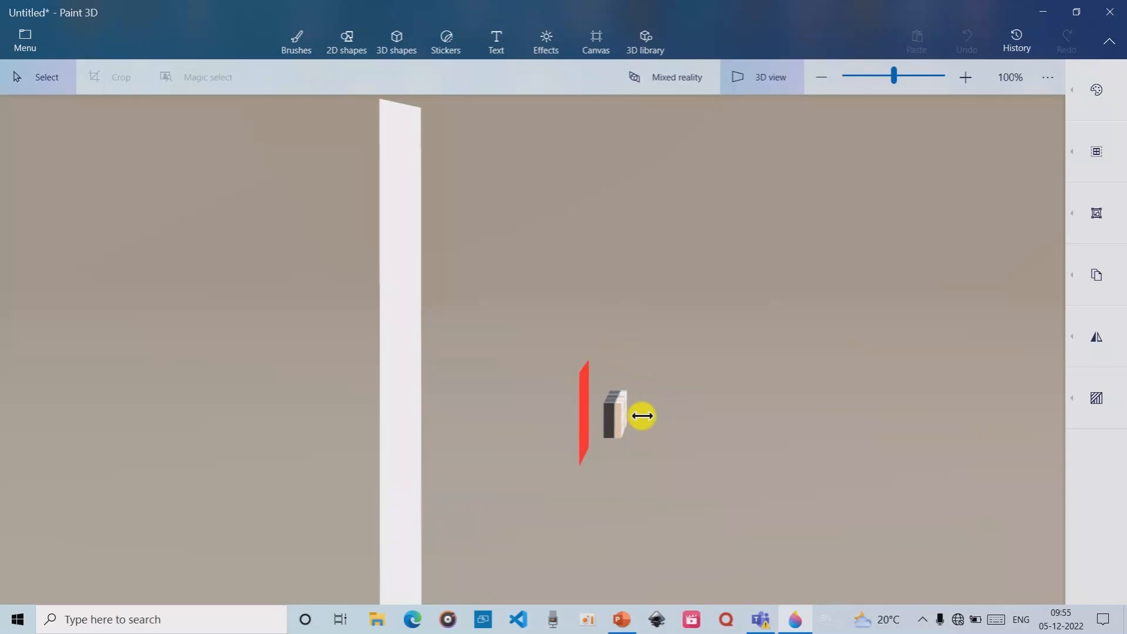
Step: Fine-tune the depth of the white and dark text layers so the white one projects slightly in front
left_click(627, 420)
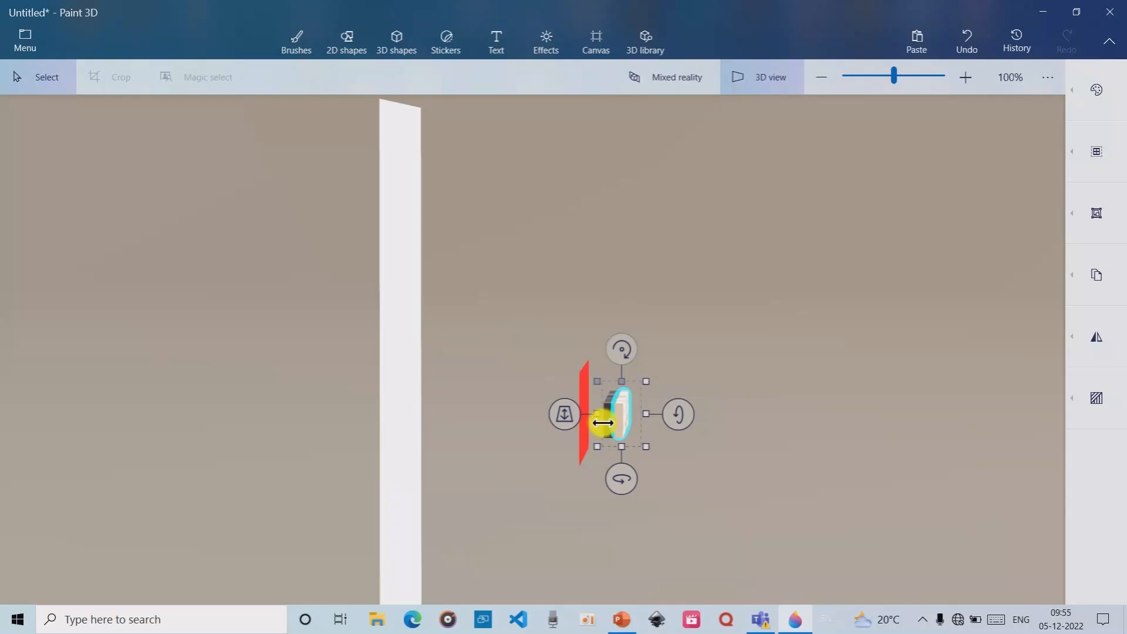
mouse_move(610, 424)
left_mouse_down()
mouse_move(603, 432)
mouse_move(593, 415)
left_mouse_up()
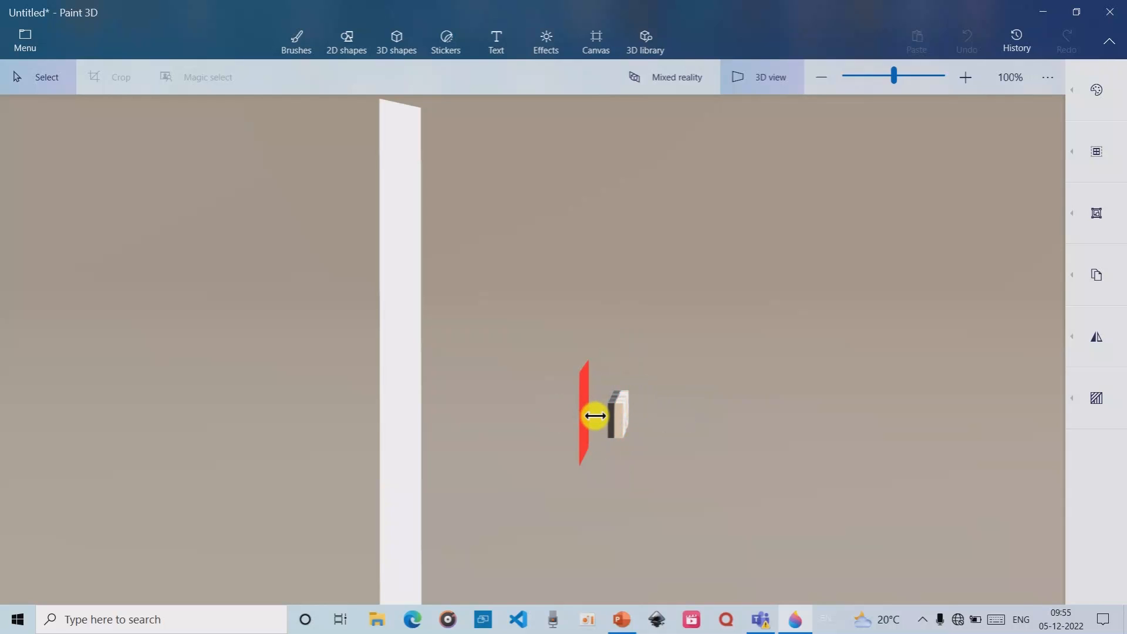
left_click_drag(596, 416, 618, 425)
scroll(767, 458, "up", 5)
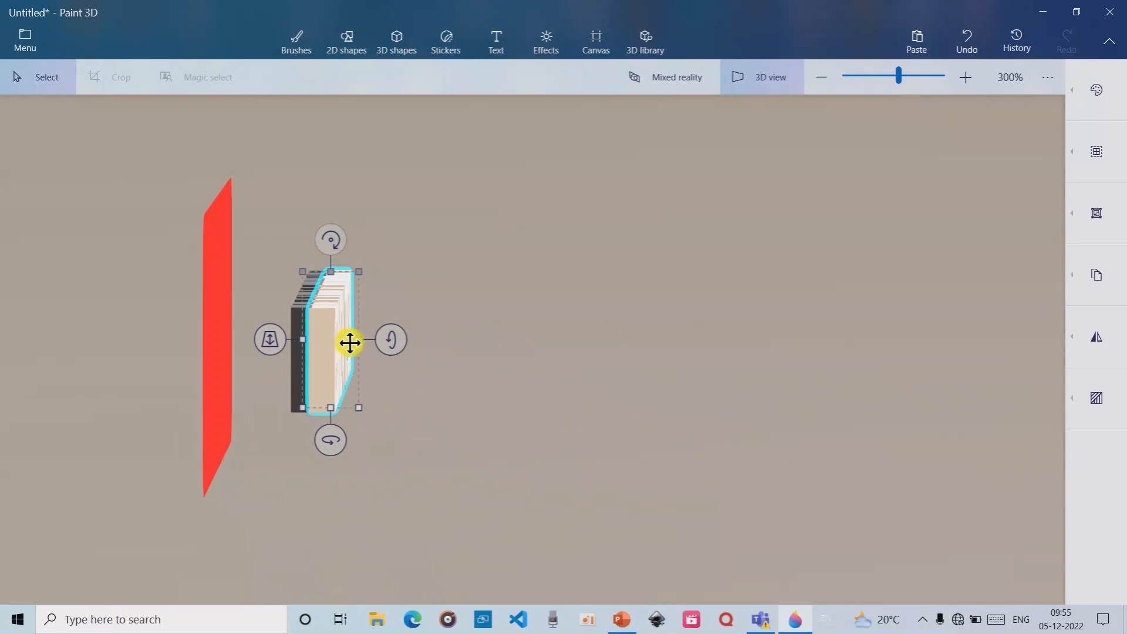
left_click_drag(358, 341, 292, 345)
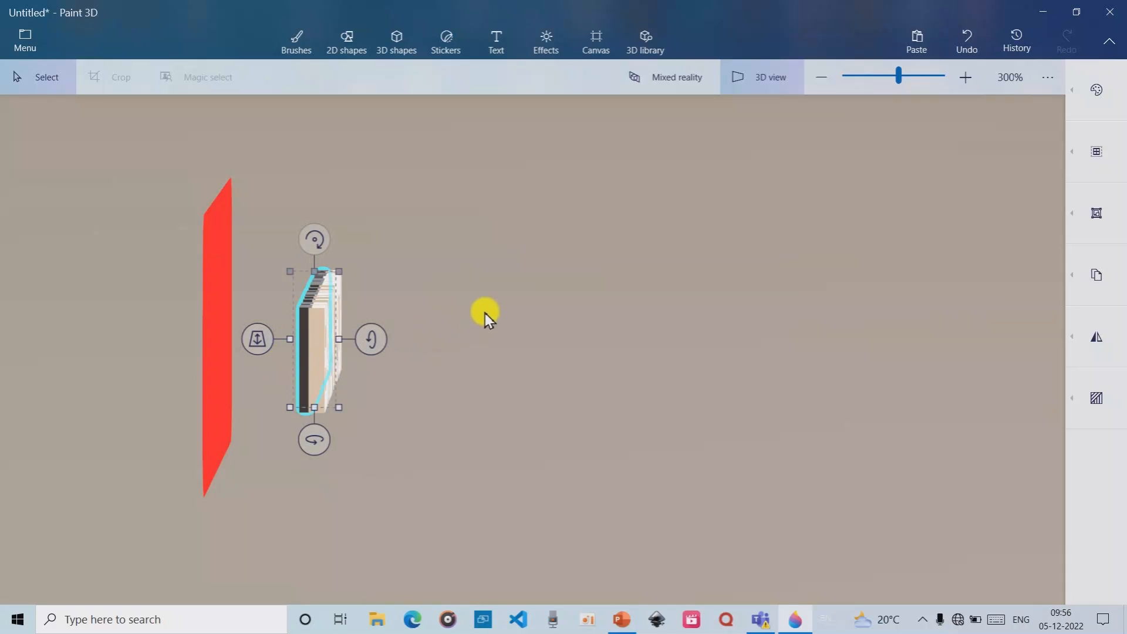
mouse_move(485, 312)
left_mouse_down()
mouse_move(505, 326)
mouse_move(500, 360)
mouse_move(509, 249)
mouse_move(506, 318)
left_mouse_up()
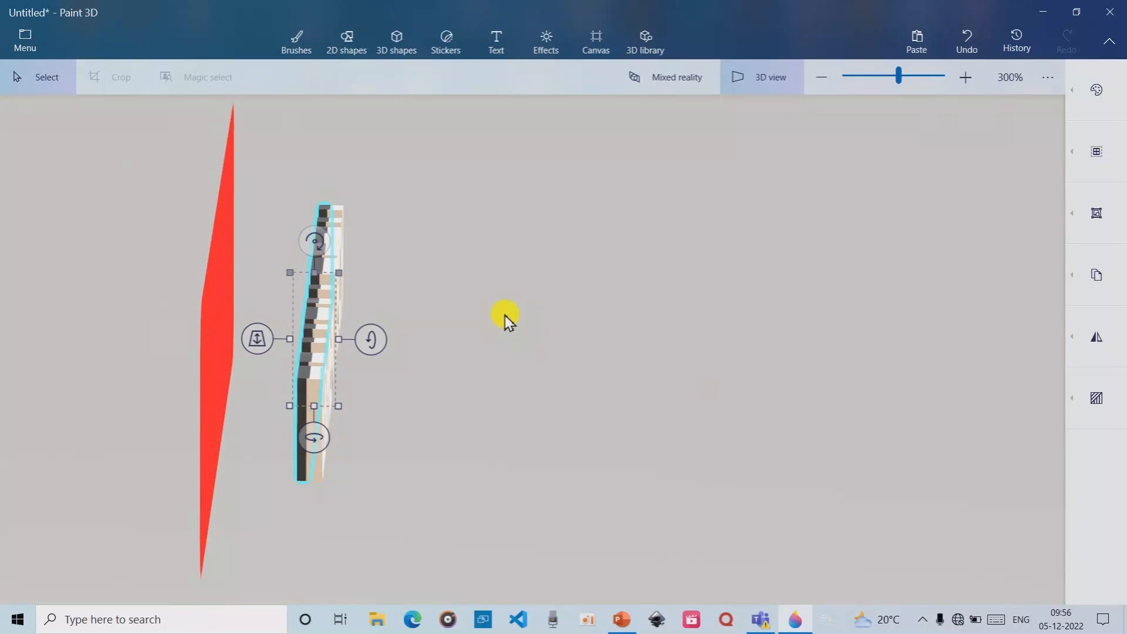
Step: Return to the 2D view, select both "EBHEN TECH" texts and group them
left_click(763, 84)
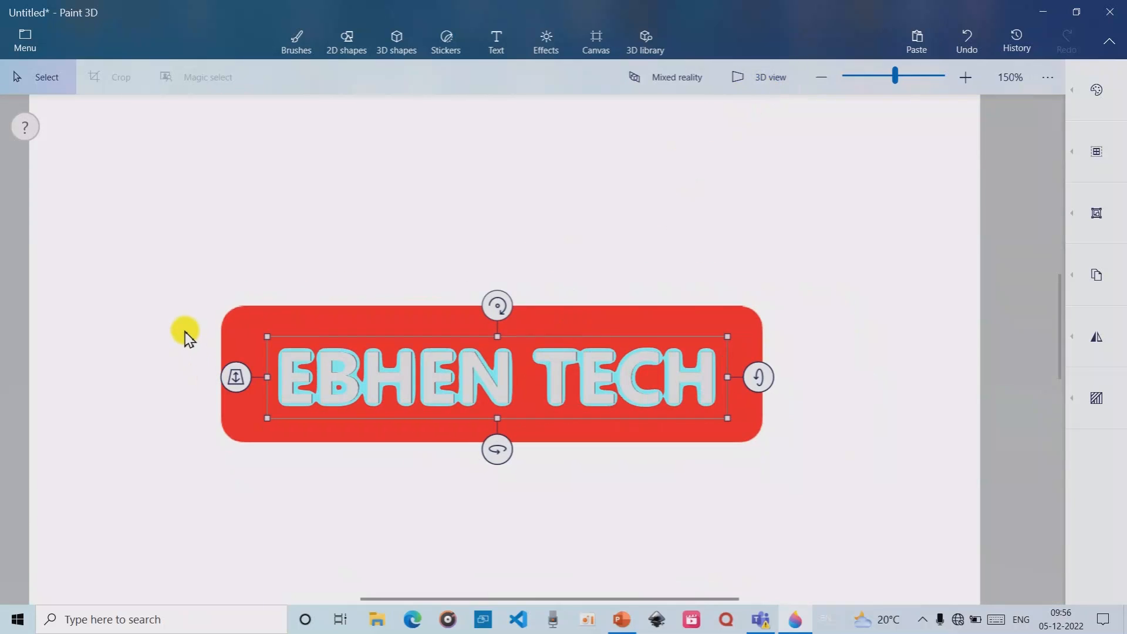
left_click(185, 331)
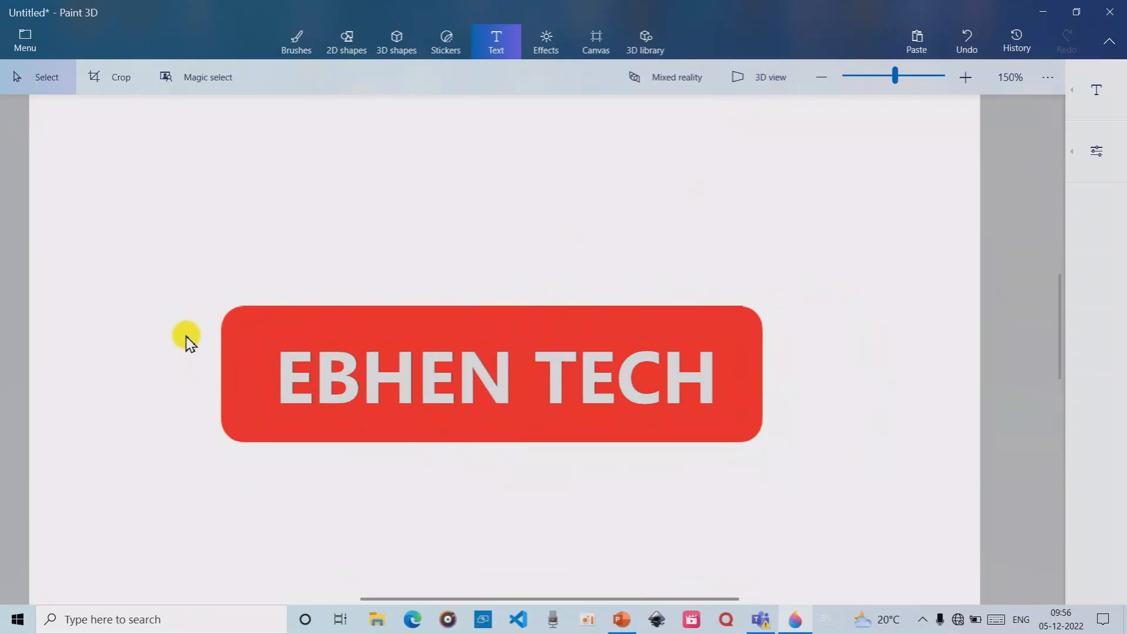
left_click_drag(187, 335, 789, 412)
left_click(1089, 216)
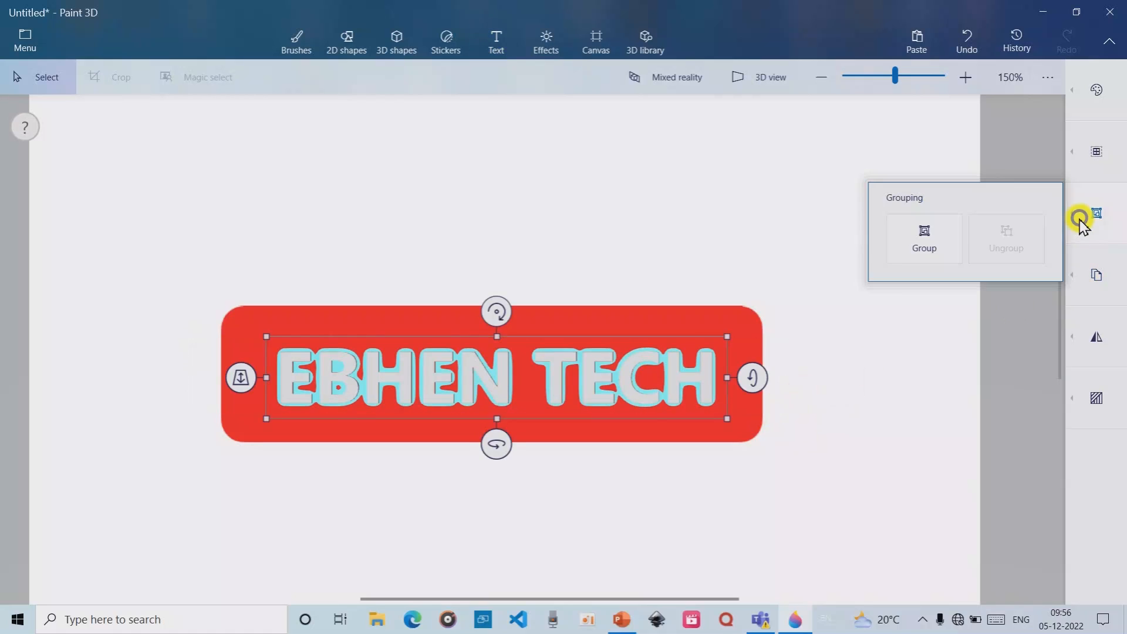
left_click(932, 237)
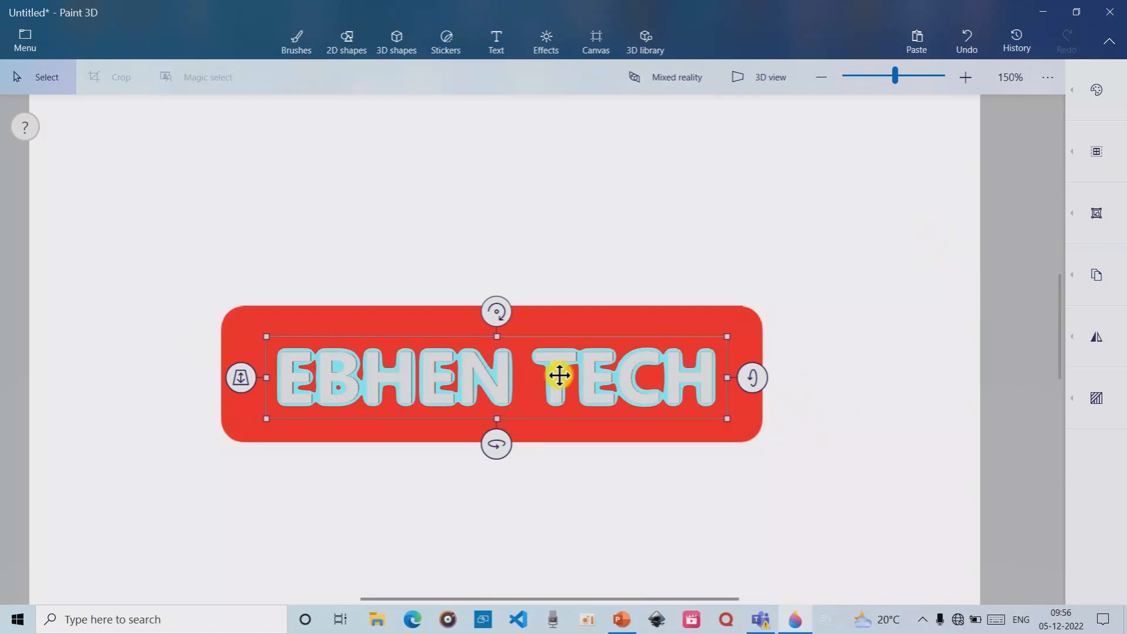
left_click_drag(559, 376, 552, 375)
Step: In 3D view, push the grouped text back through the red rectangle to its rear side
left_click(779, 72)
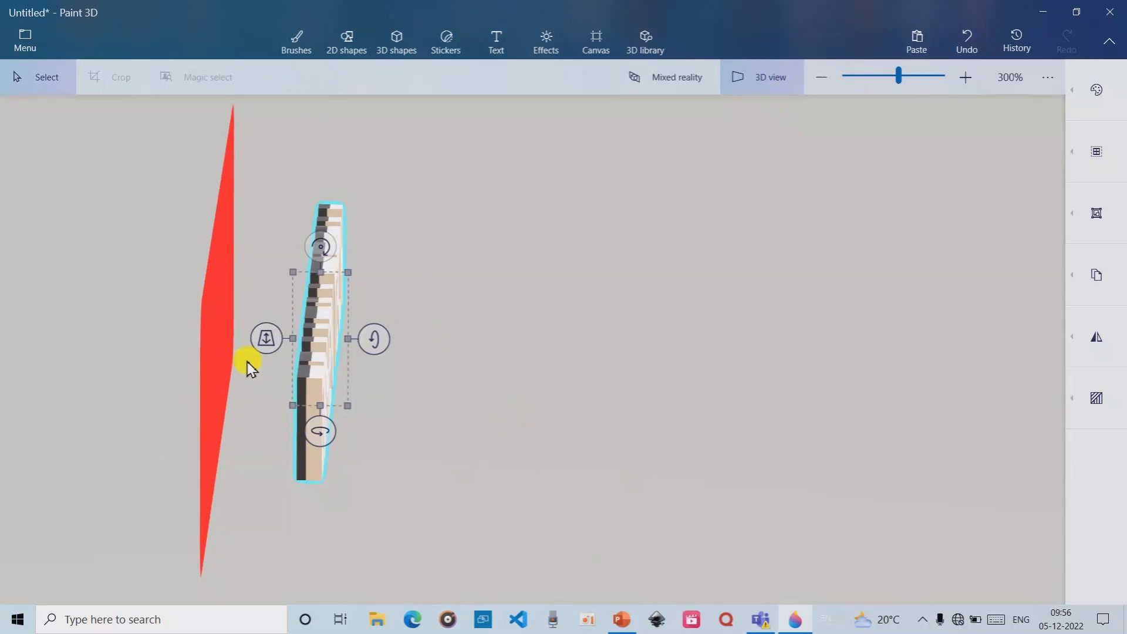
left_click_drag(326, 347, 204, 342)
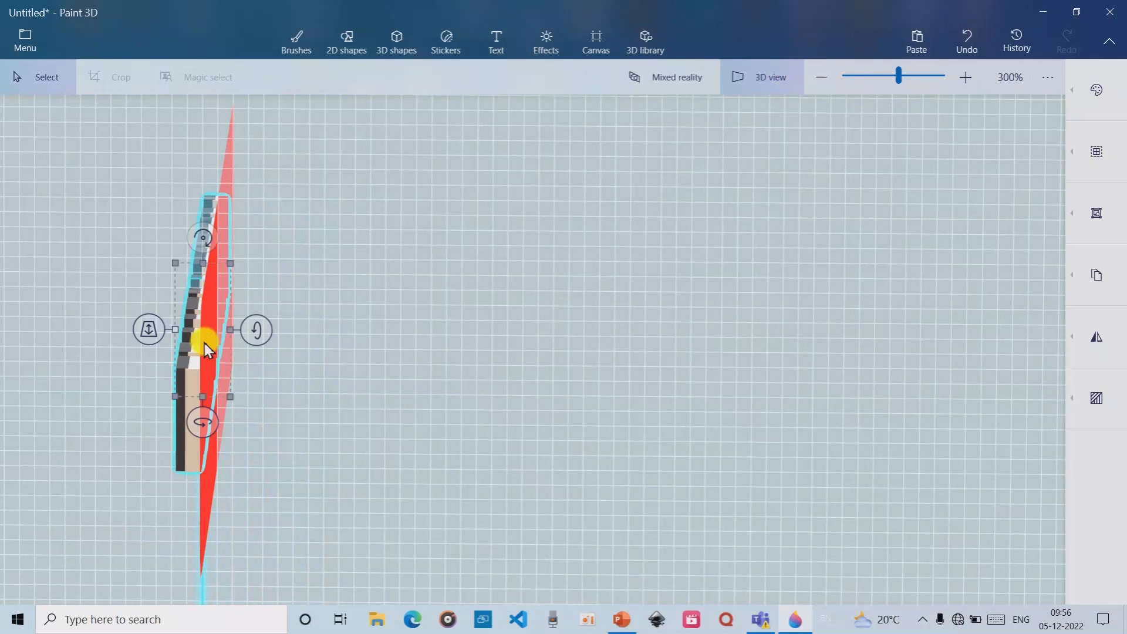
left_click(771, 76)
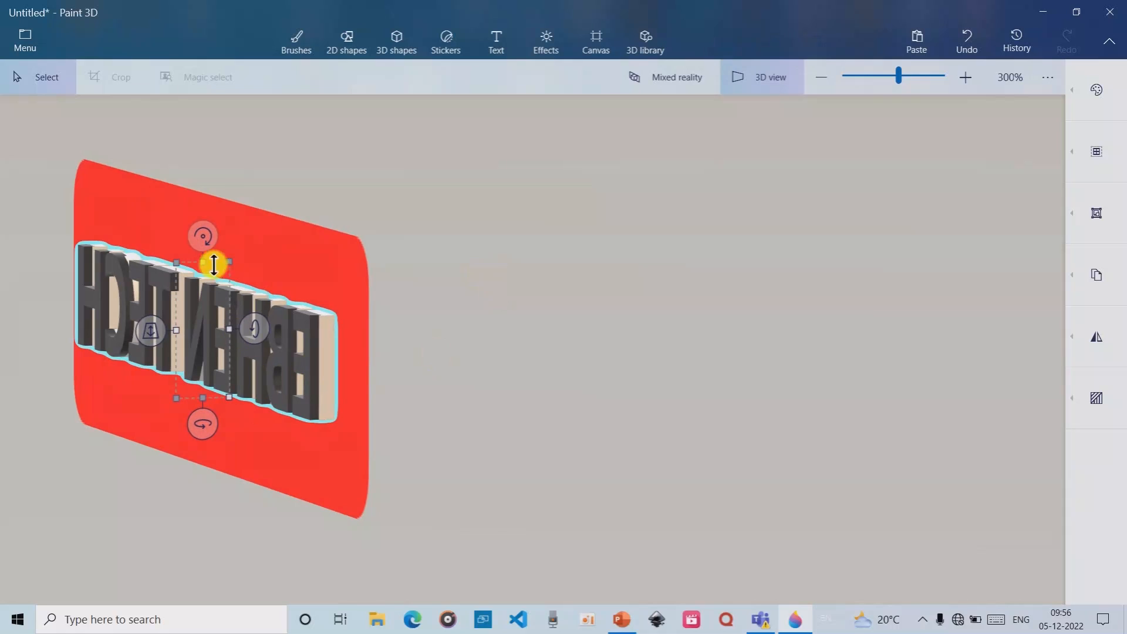
Step: Rotate the grouped text around its vertical axis until it faces backward, parallel to the red rectangle
mouse_move(201, 233)
left_mouse_down()
mouse_move(171, 241)
mouse_move(143, 322)
mouse_move(154, 386)
mouse_move(151, 288)
mouse_move(177, 239)
mouse_move(209, 241)
left_mouse_up()
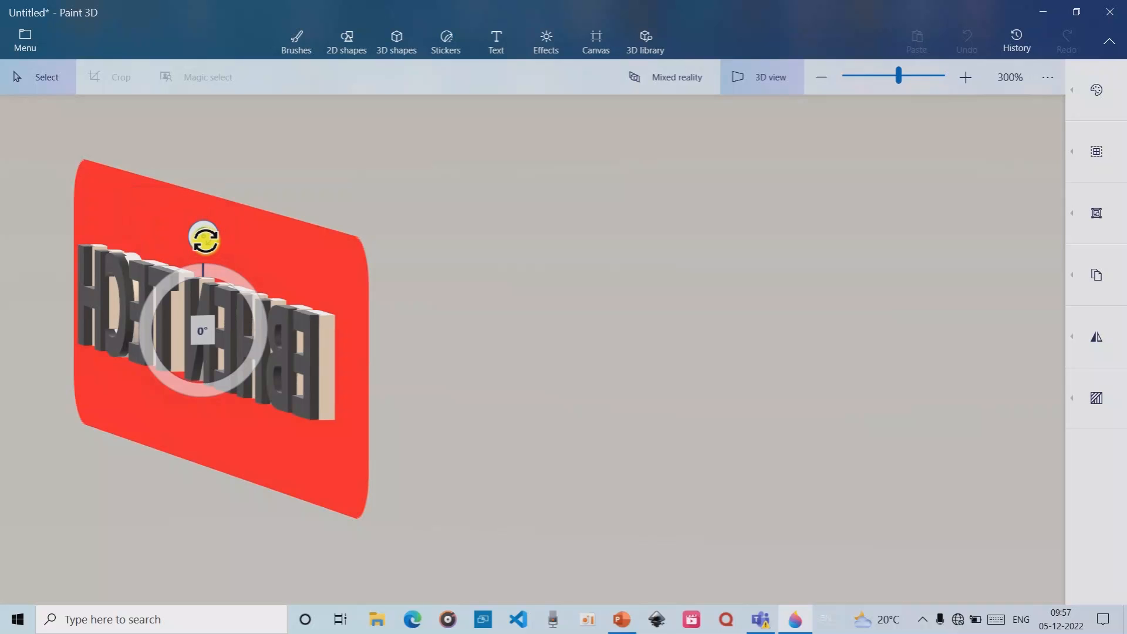
left_click(259, 298)
mouse_move(202, 424)
left_mouse_down()
mouse_move(111, 403)
mouse_move(33, 403)
mouse_move(3, 384)
mouse_move(4, 322)
left_mouse_up()
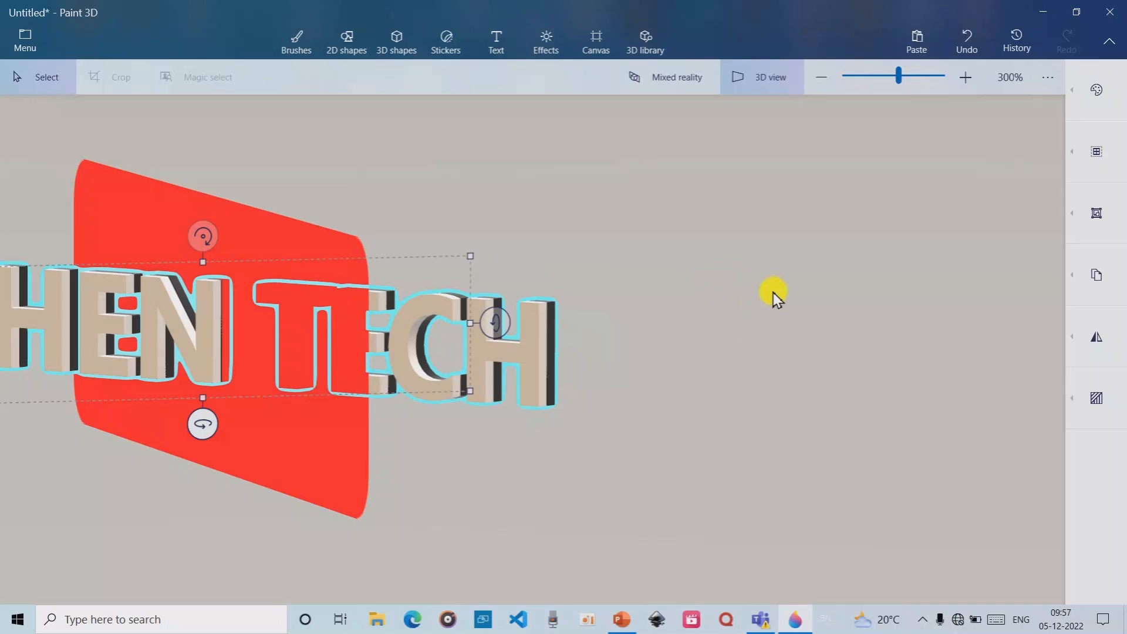
scroll(773, 292, "down", 5)
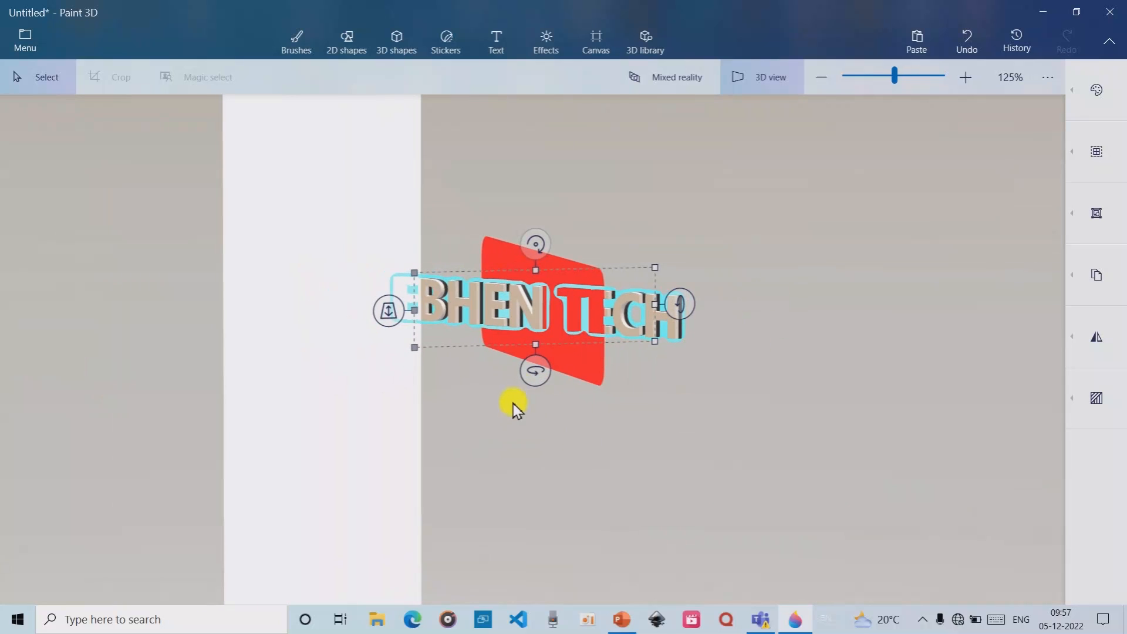
left_click_drag(534, 367, 474, 359)
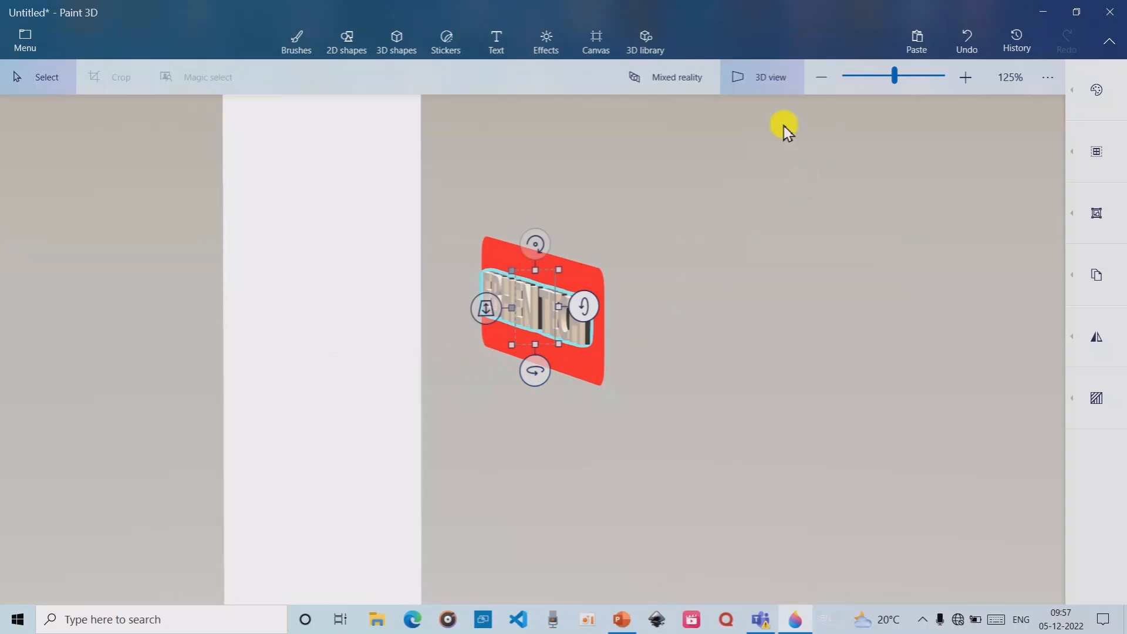
Step: Check the grouped text from several 3D angles and nudge it slightly outward from the rectangle's rear face
left_click(765, 74)
left_click(774, 72)
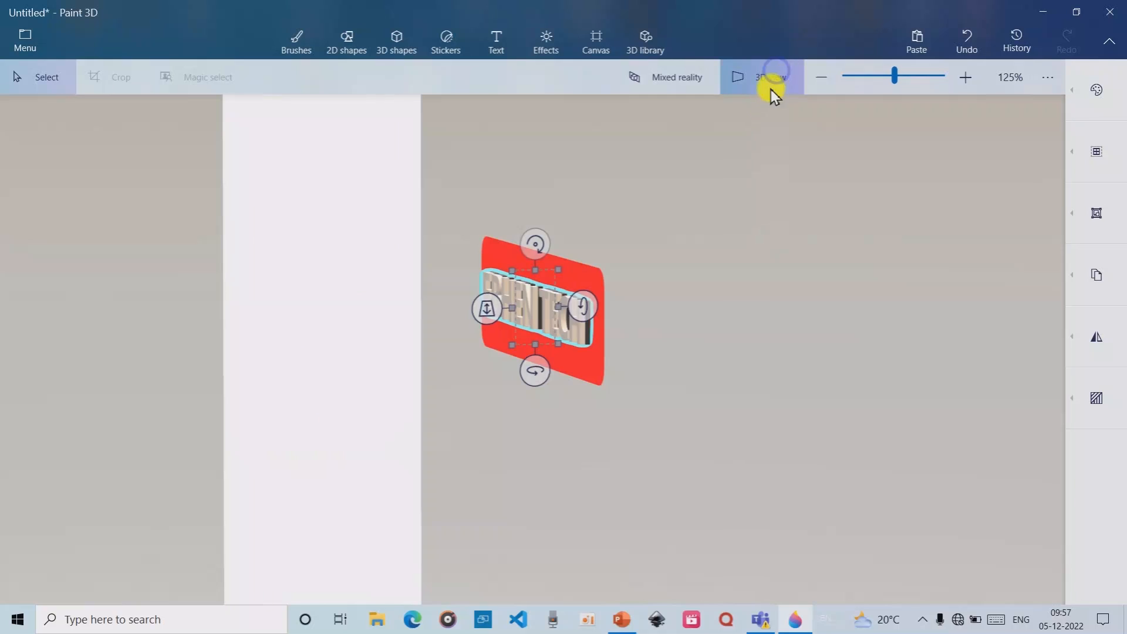
mouse_move(649, 302)
left_mouse_down()
mouse_move(702, 321)
mouse_move(643, 326)
mouse_move(657, 319)
left_mouse_up()
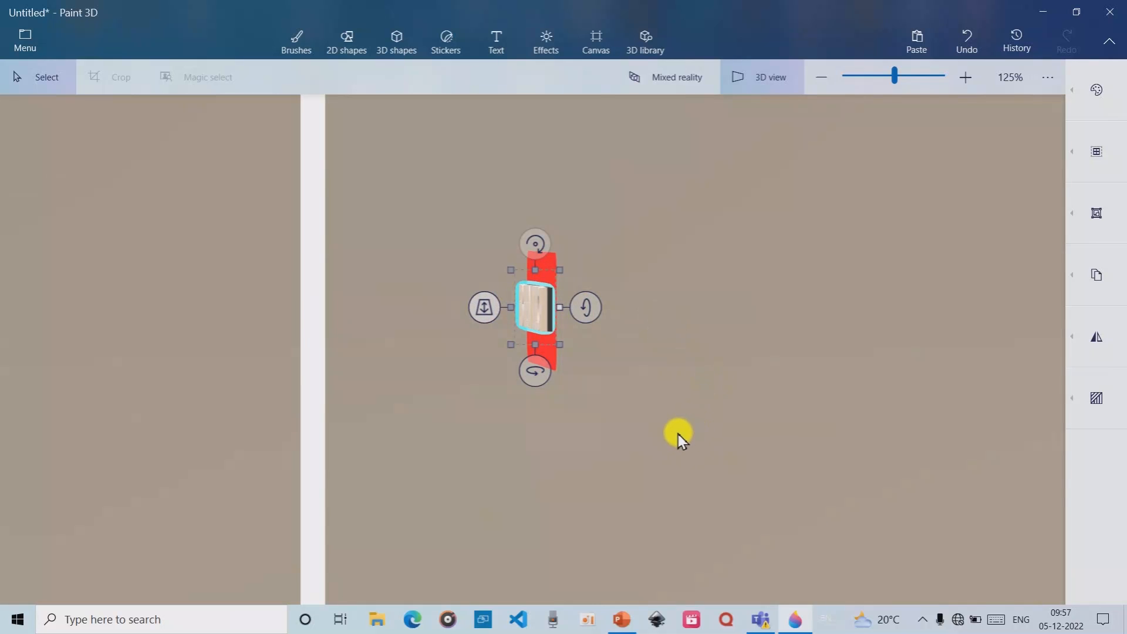
scroll(655, 412, "up", 5)
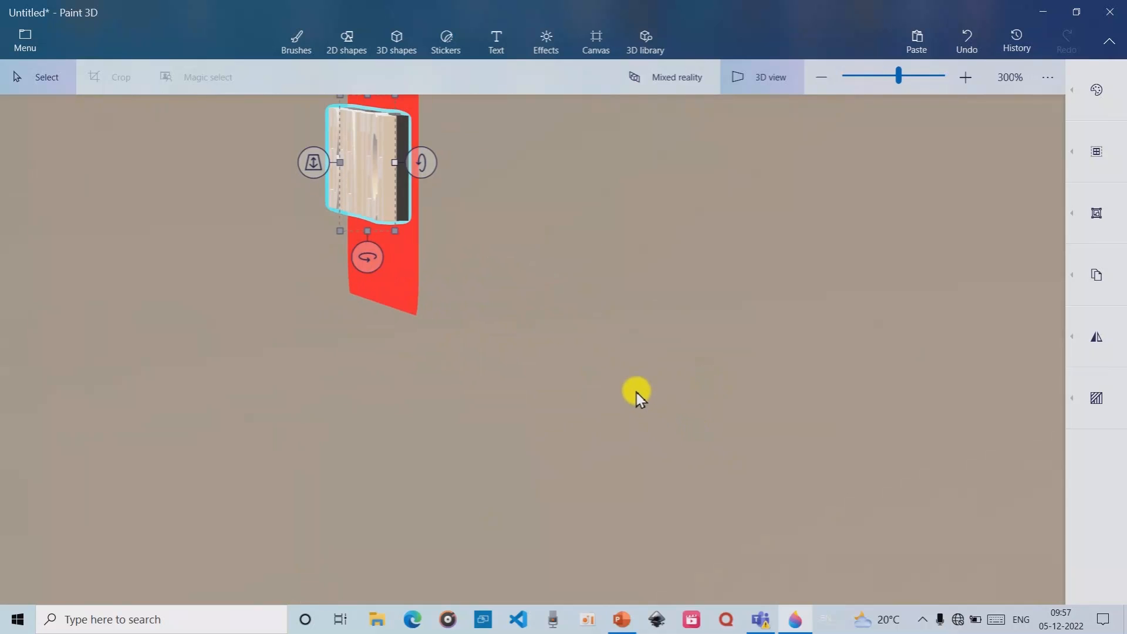
scroll(622, 332, "up", 2)
scroll(622, 333, "down", 3)
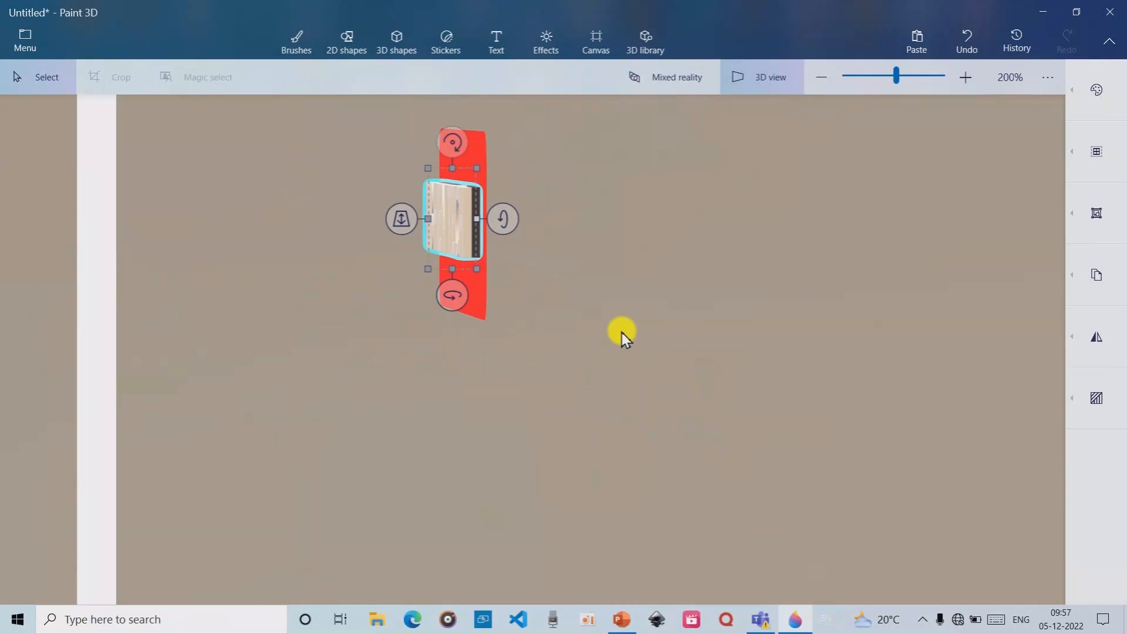
mouse_move(711, 300)
left_mouse_down()
mouse_move(715, 269)
mouse_move(706, 360)
mouse_move(689, 346)
mouse_move(648, 347)
mouse_move(715, 349)
mouse_move(714, 318)
left_mouse_up()
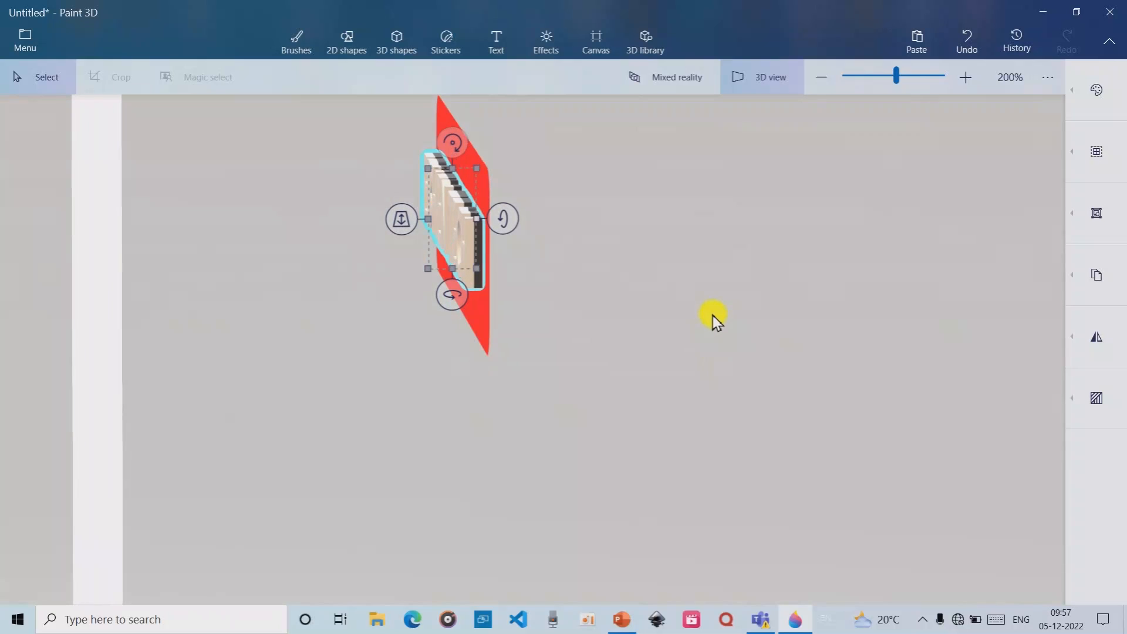
left_click_drag(457, 218, 453, 218)
left_click_drag(626, 239, 659, 227)
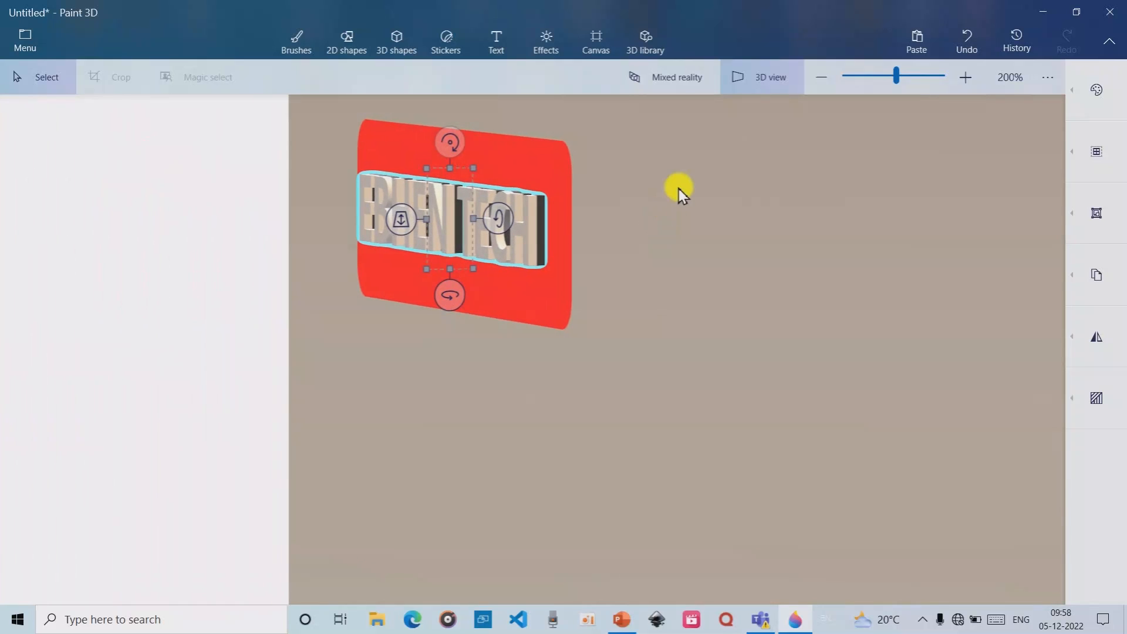
Step: Return to the 2D view and add the 3D text "SUBSCRIBE" on the front of the red rectangle
left_click(763, 76)
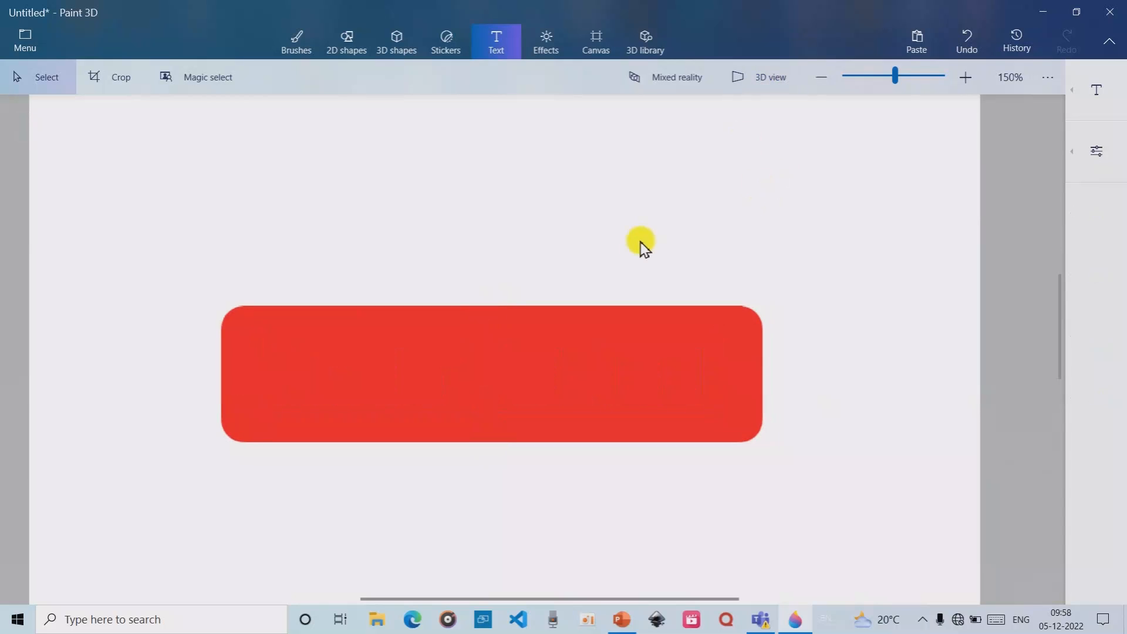
left_click(1101, 91)
left_click(935, 98)
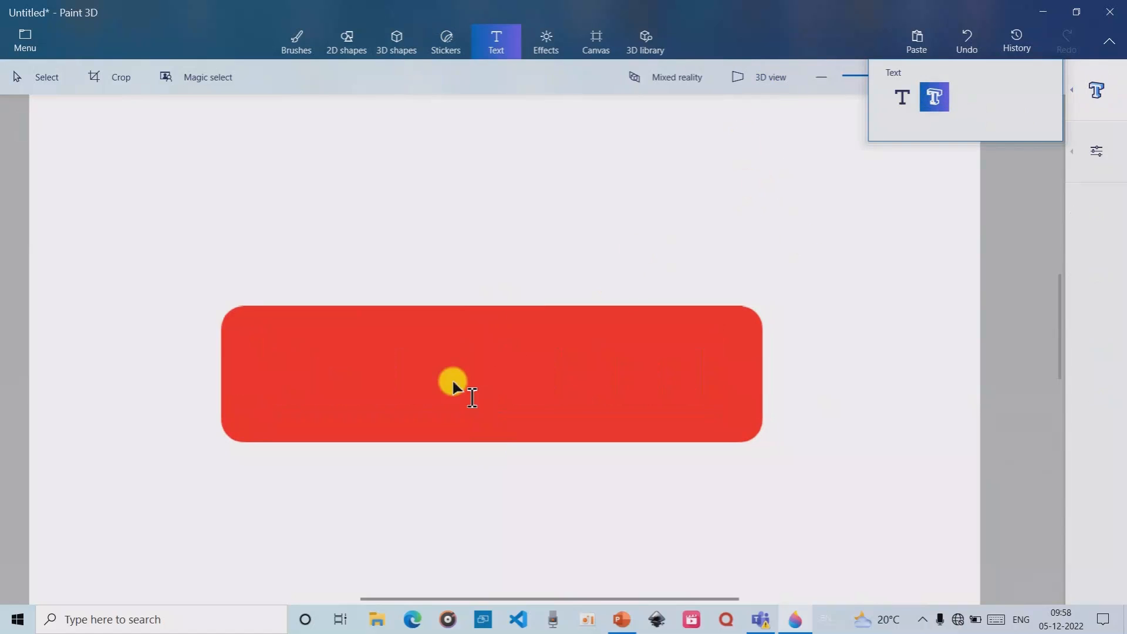
left_click(317, 368)
left_click_drag(537, 362, 462, 315)
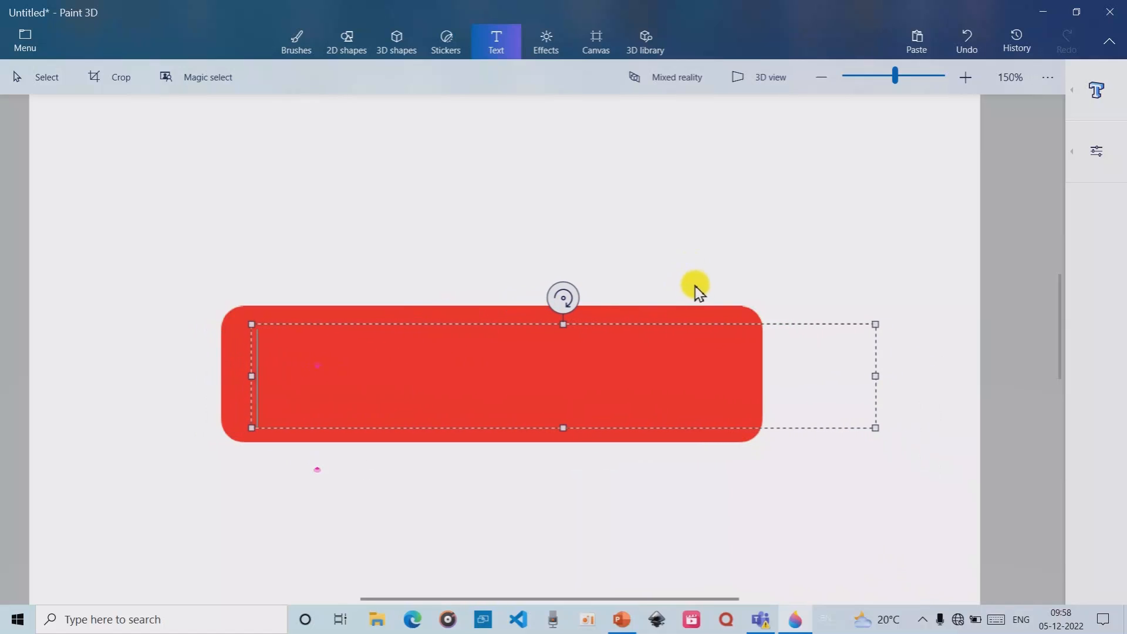
scroll(698, 288, "down", 3)
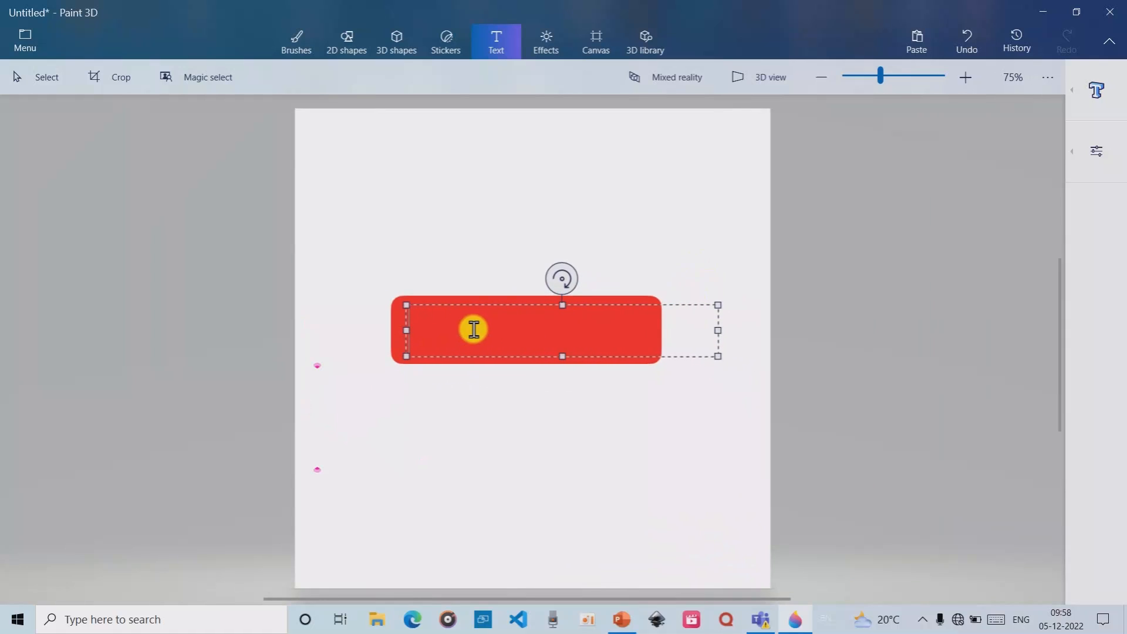
type("SUBSCRIBE")
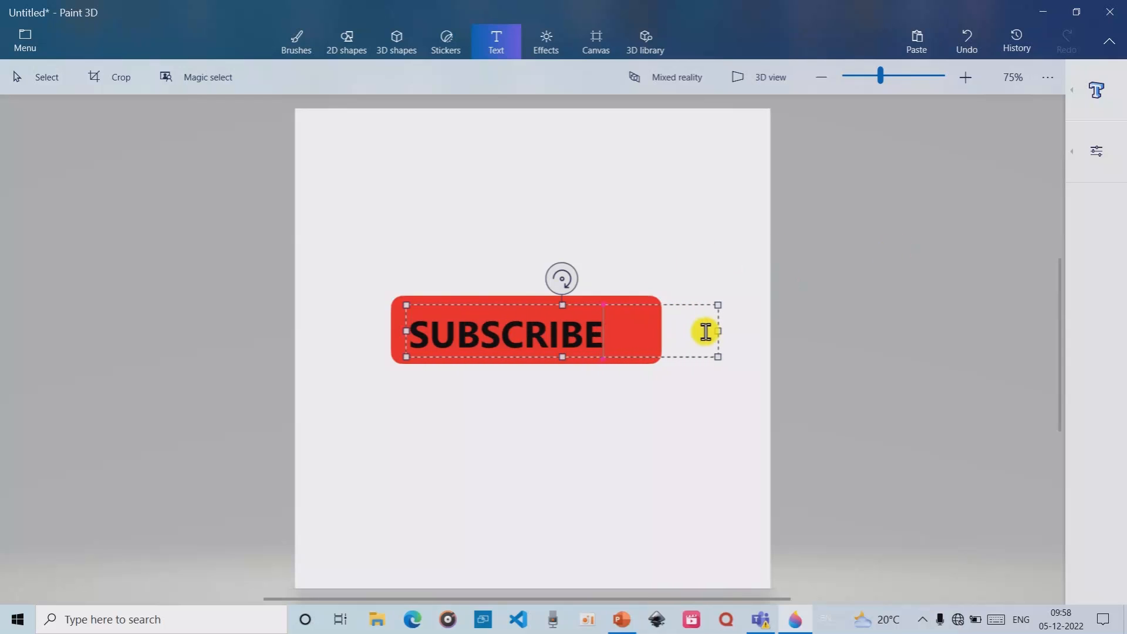
Step: Narrow the "SUBSCRIBE" text box to fit its word and centre it on the red rectangle
left_click_drag(619, 303, 632, 302)
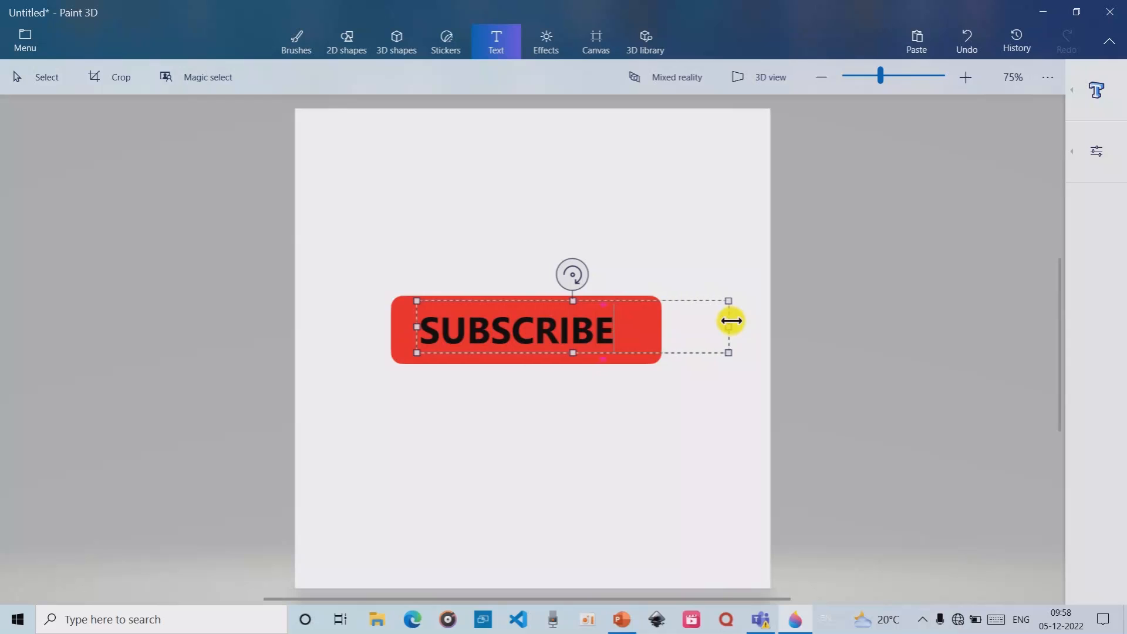
left_click_drag(730, 320, 726, 329)
left_click_drag(633, 336, 619, 302)
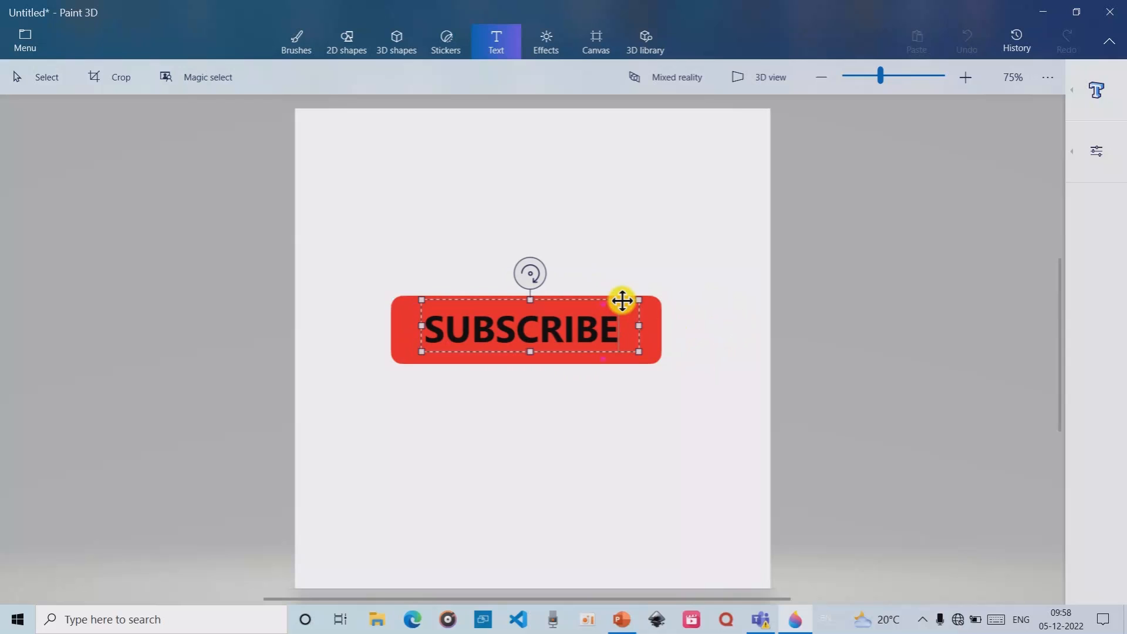
left_click_drag(622, 301, 622, 301)
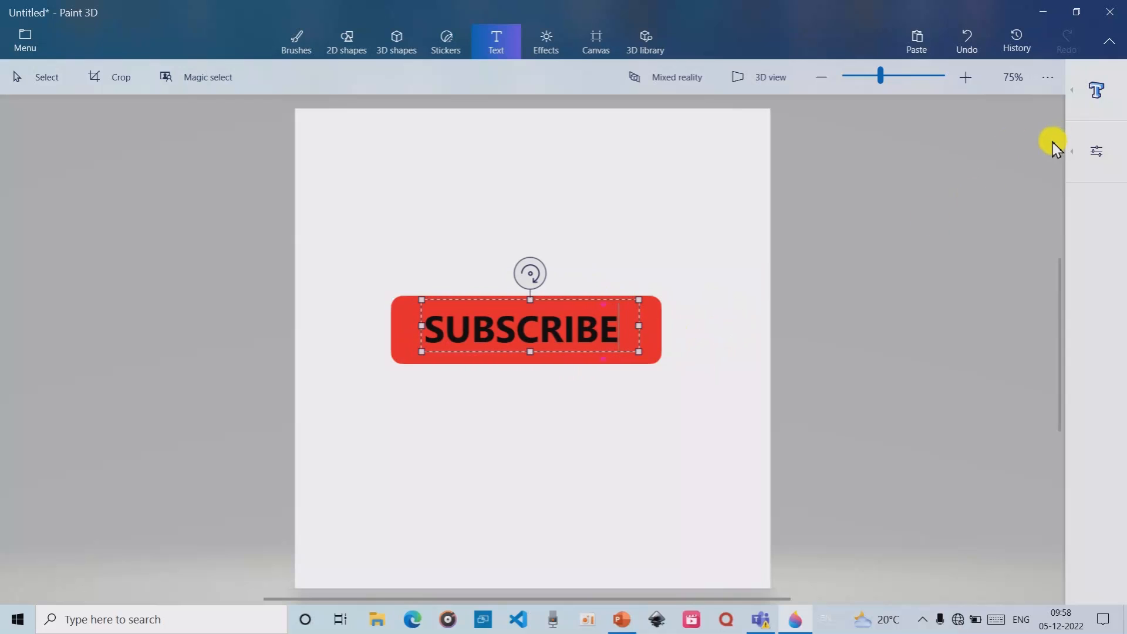